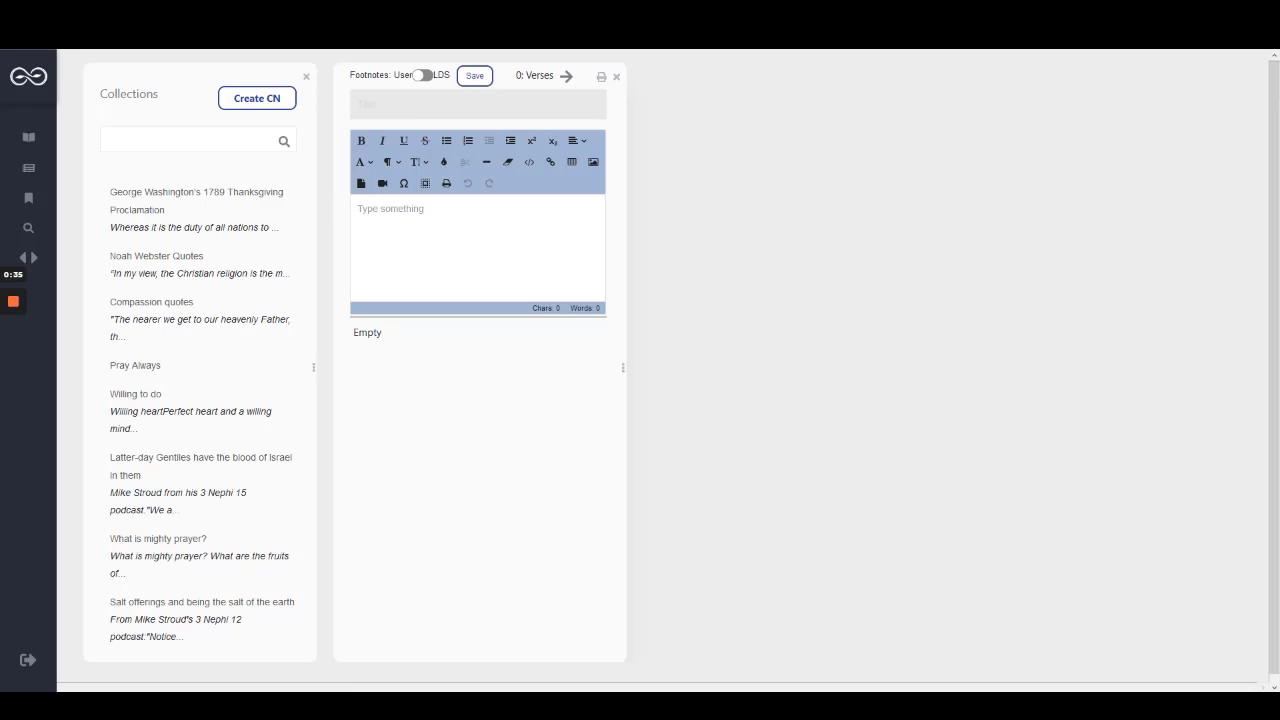
Switch to the gratitude article in the browser, copy the two paragraphs under "In Every Thing Give Thanks", and return to the note editor.
key(alt+Tab)
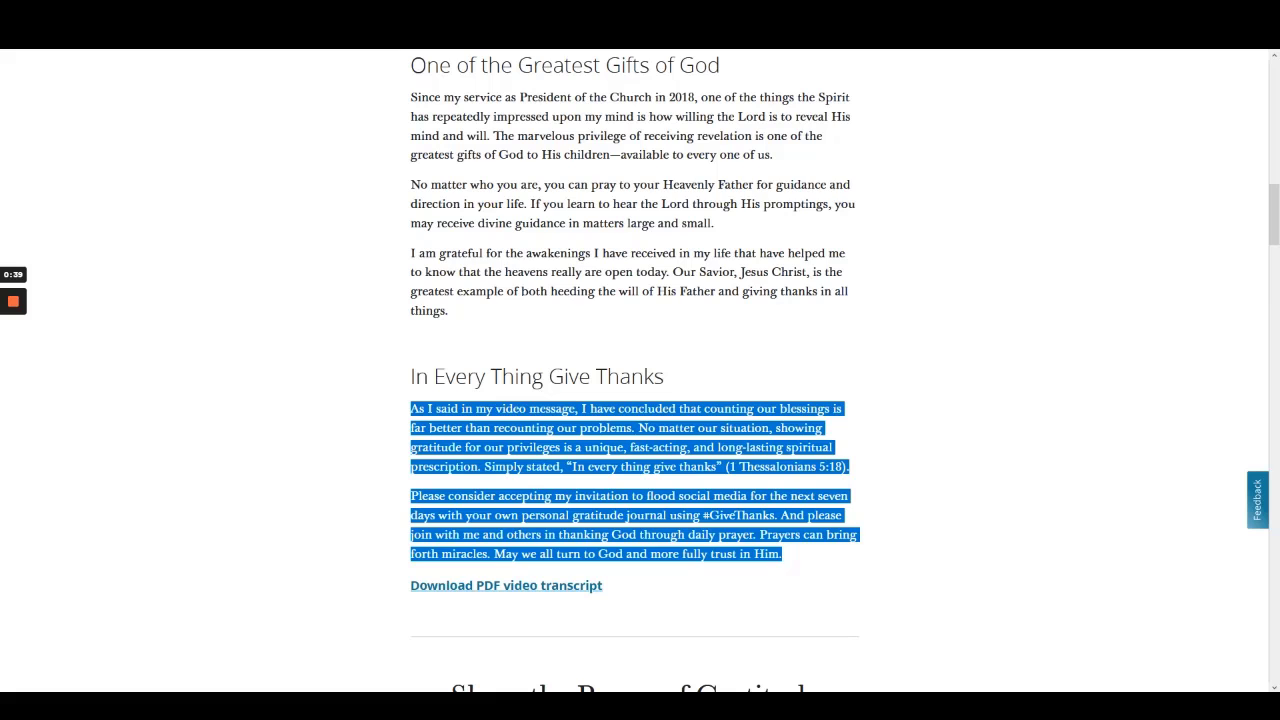
scroll(640, 370, up, 10)
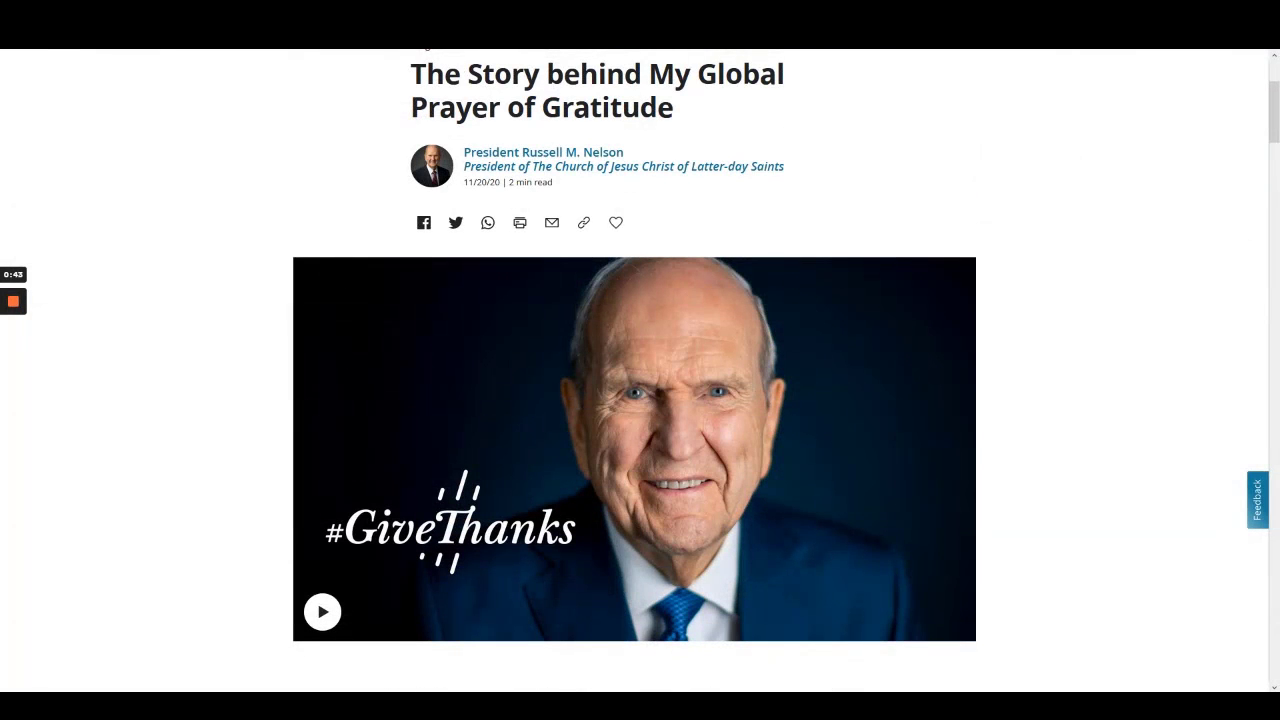
scroll(640, 370, down, 8)
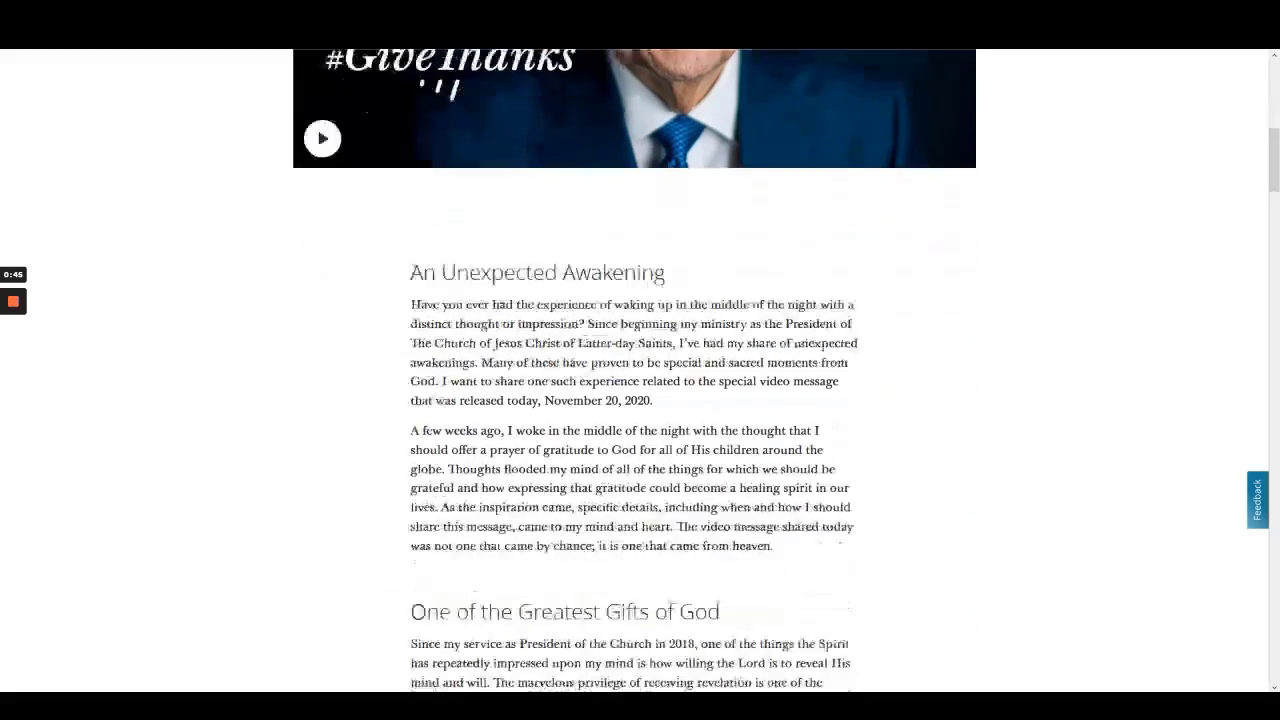
scroll(640, 370, down, 3)
key(shift+Down)
key(shift+Down)
key(shift+Down)
key(shift+Down)
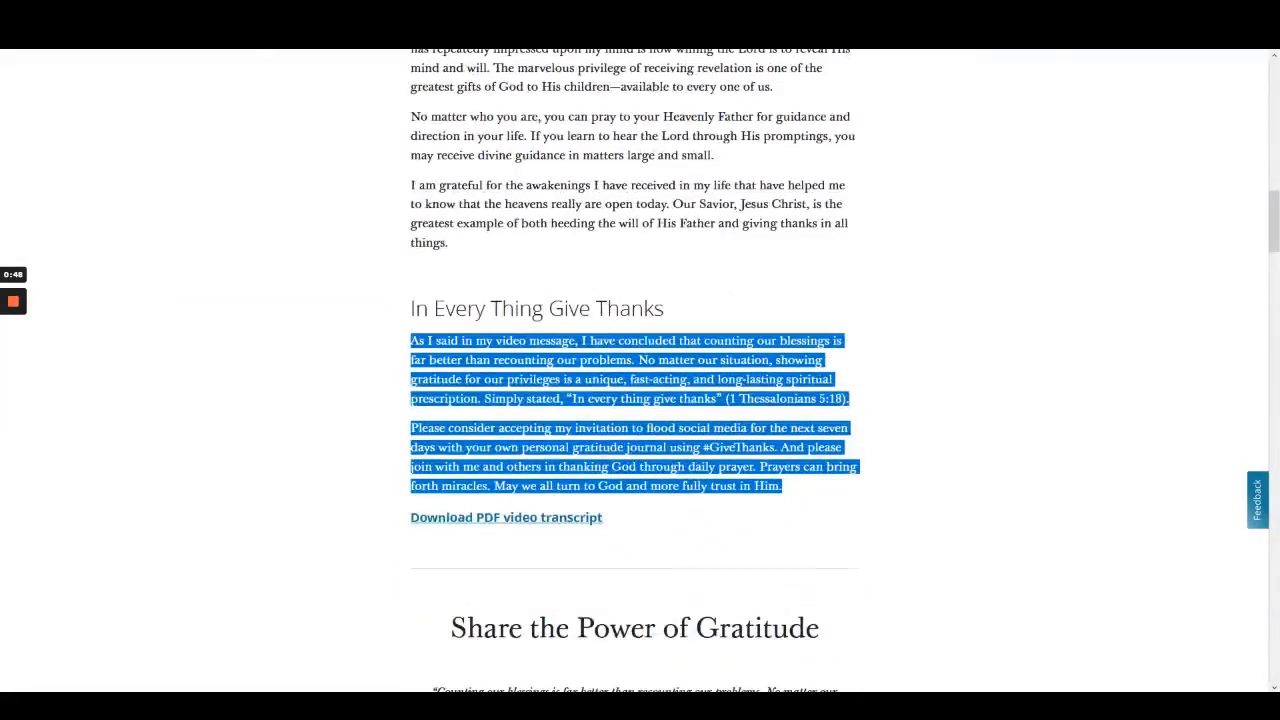
key(shift+F10)
key(Down)
key(Return)
key(ctrl+Tab)
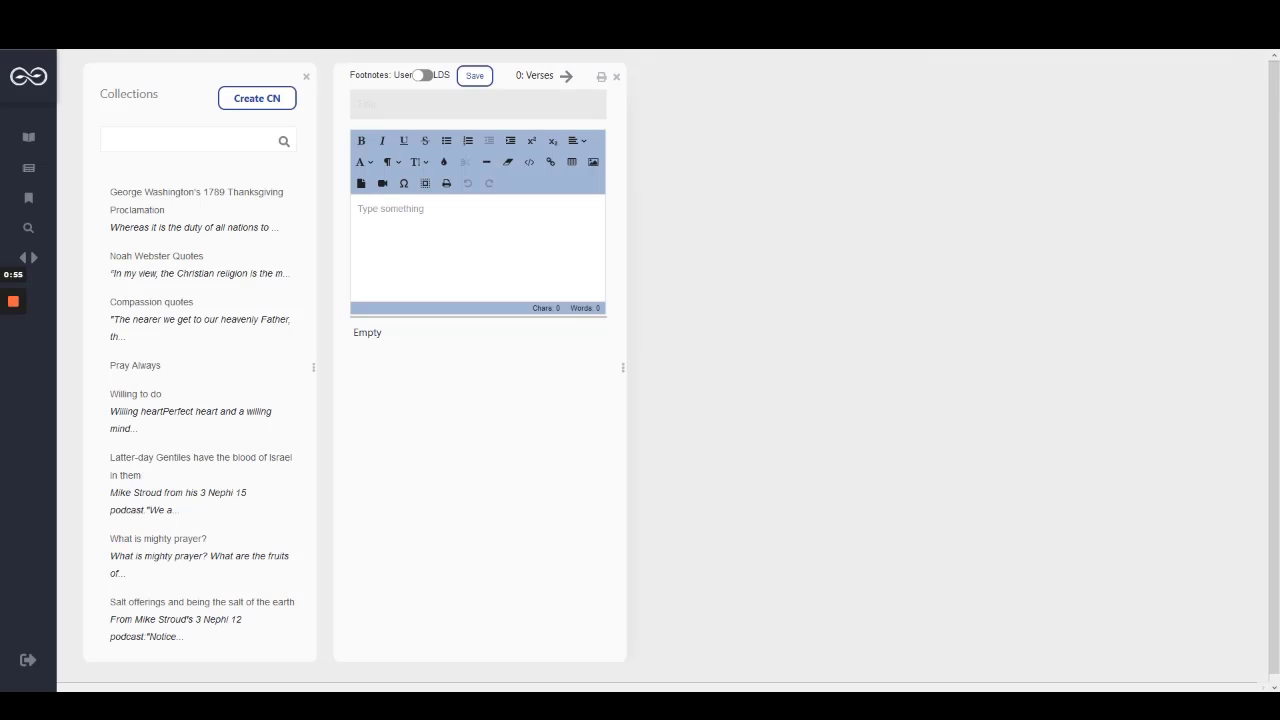
Try pasting the copied paragraphs into the note with the Insert only Text option, and undo the paste.
key(ctrl+v)
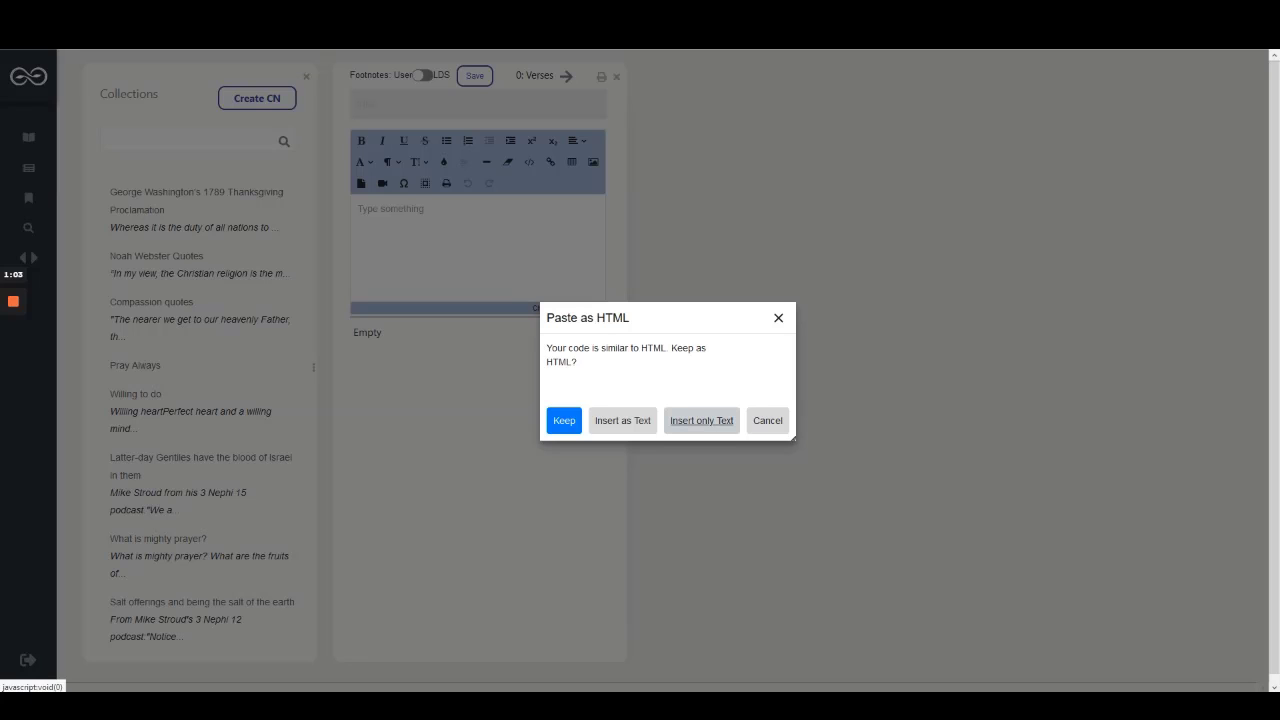
mouse_move(704, 392)
mouse_down()
mouse_move(688, 394)
mouse_move(728, 442)
mouse_move(690, 397)
mouse_up()
click(701, 420)
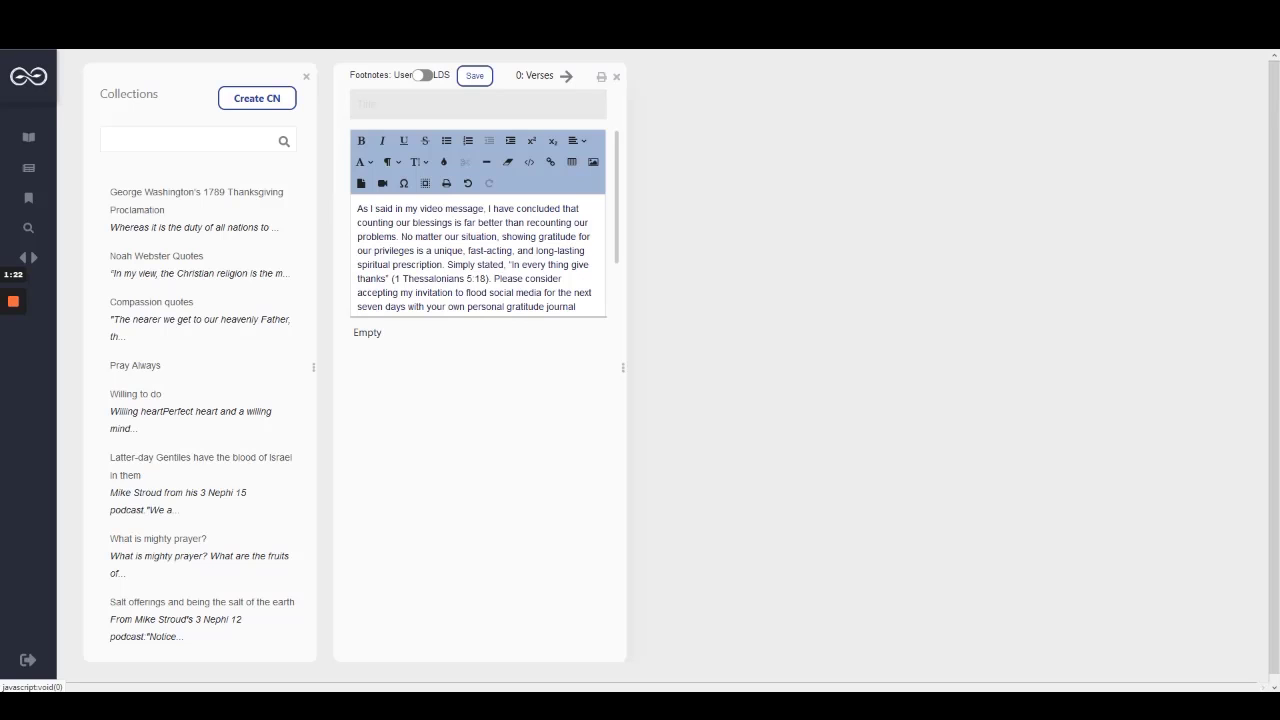
key(ctrl+z)
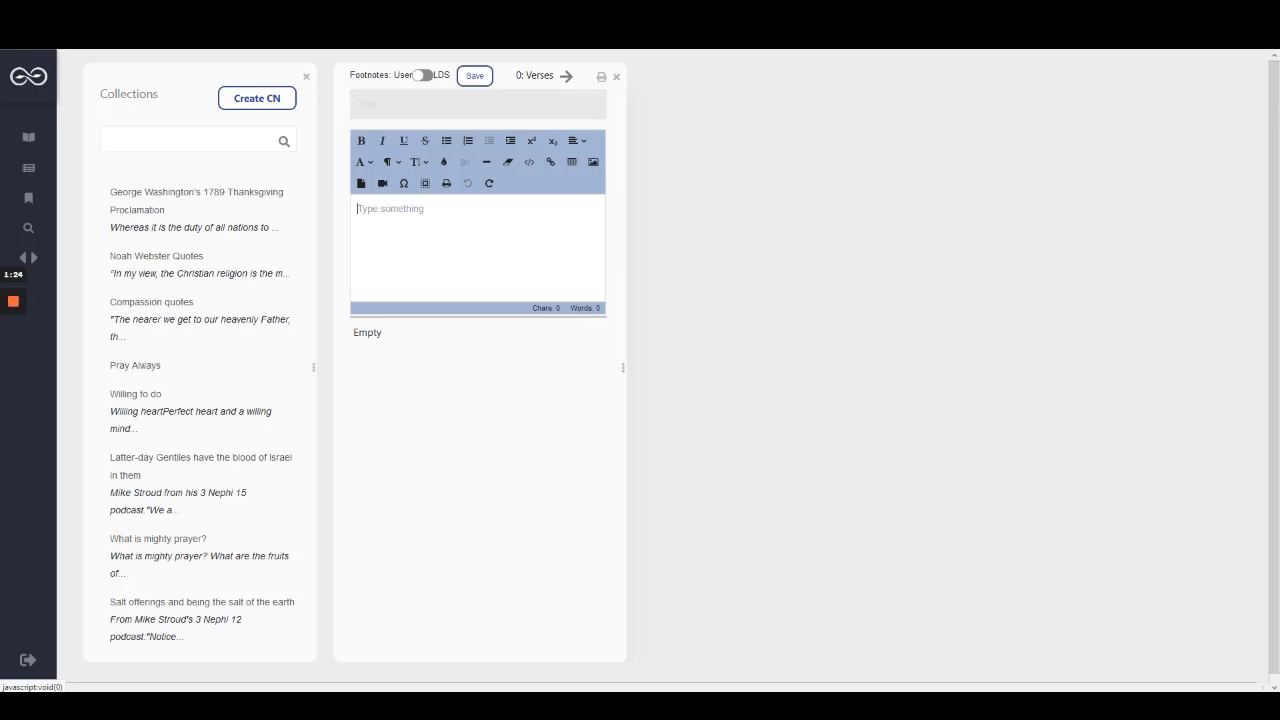
Try pasting the copied paragraphs with the Insert as Text option and highlight the opening paragraph's HTML tag.
key(ctrl+v)
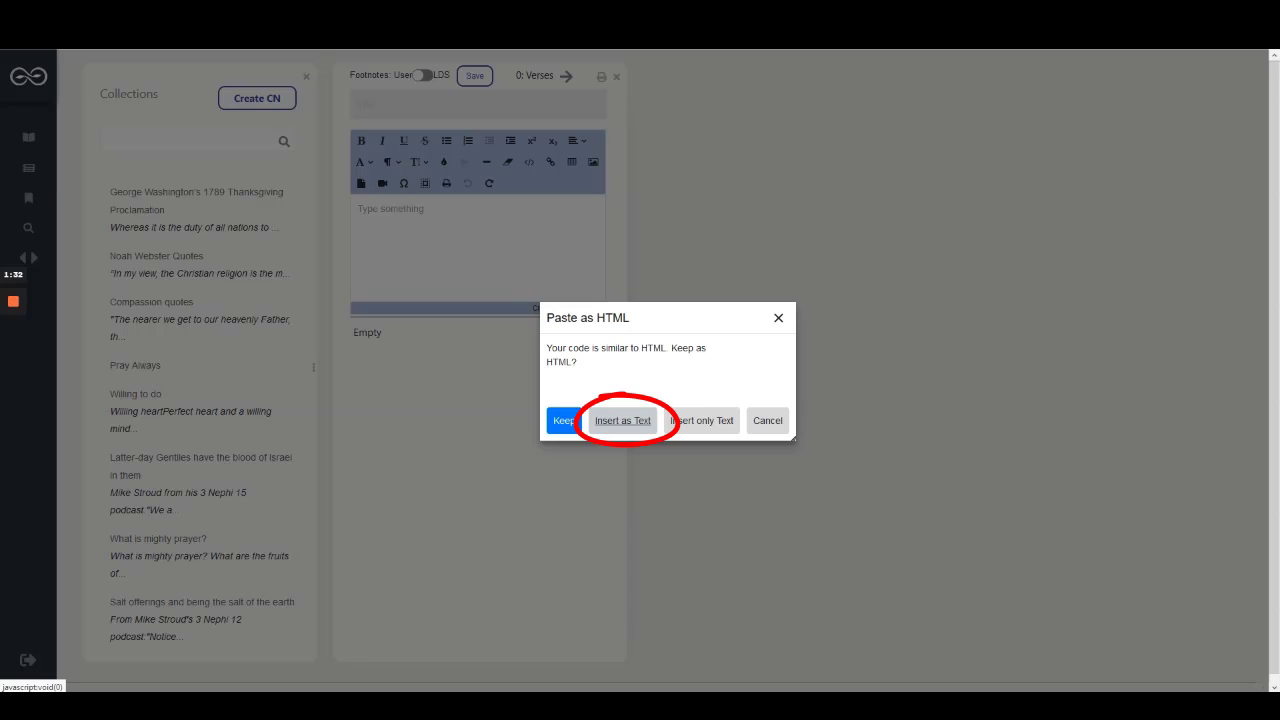
click(622, 420)
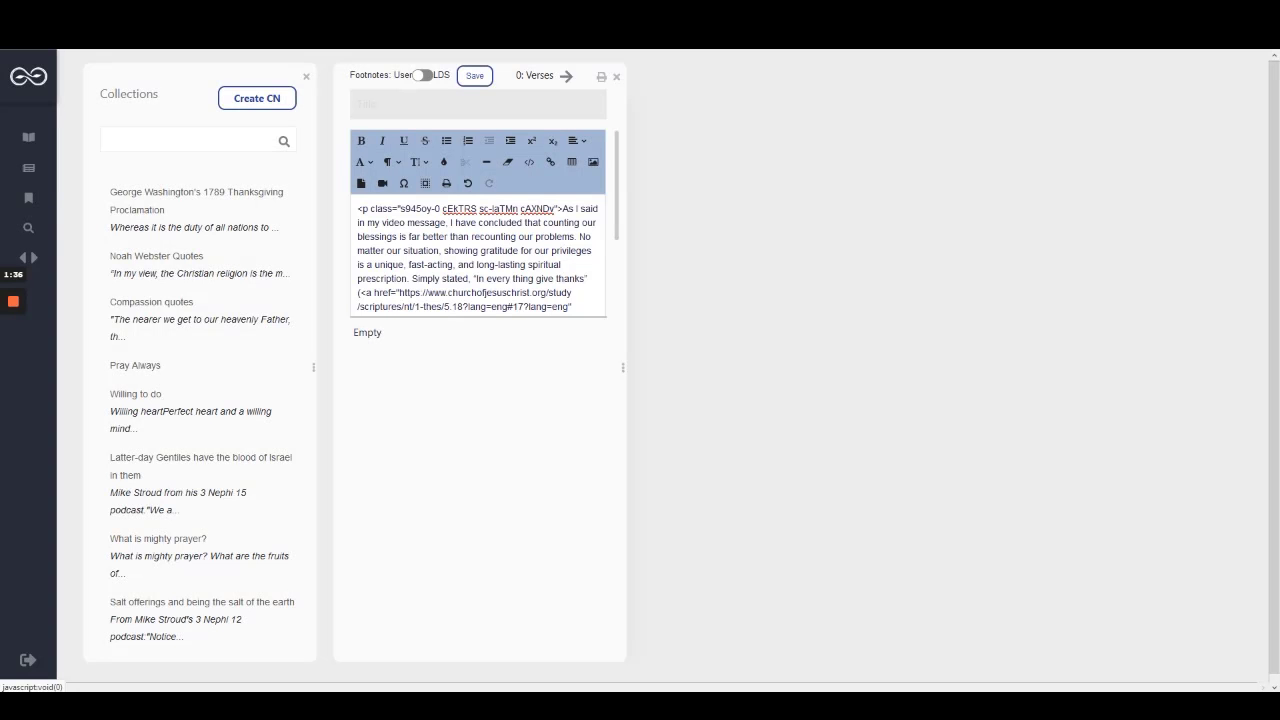
drag(362, 209, 555, 209)
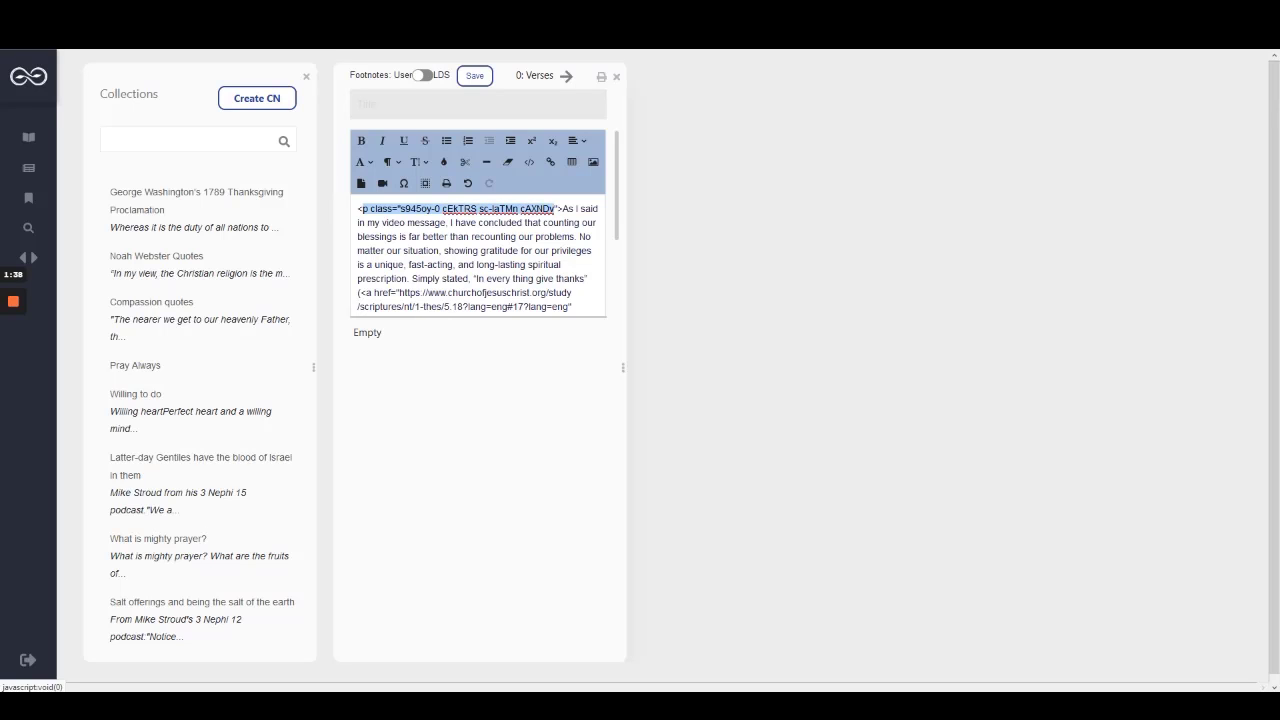
scroll(478, 230, down, 3)
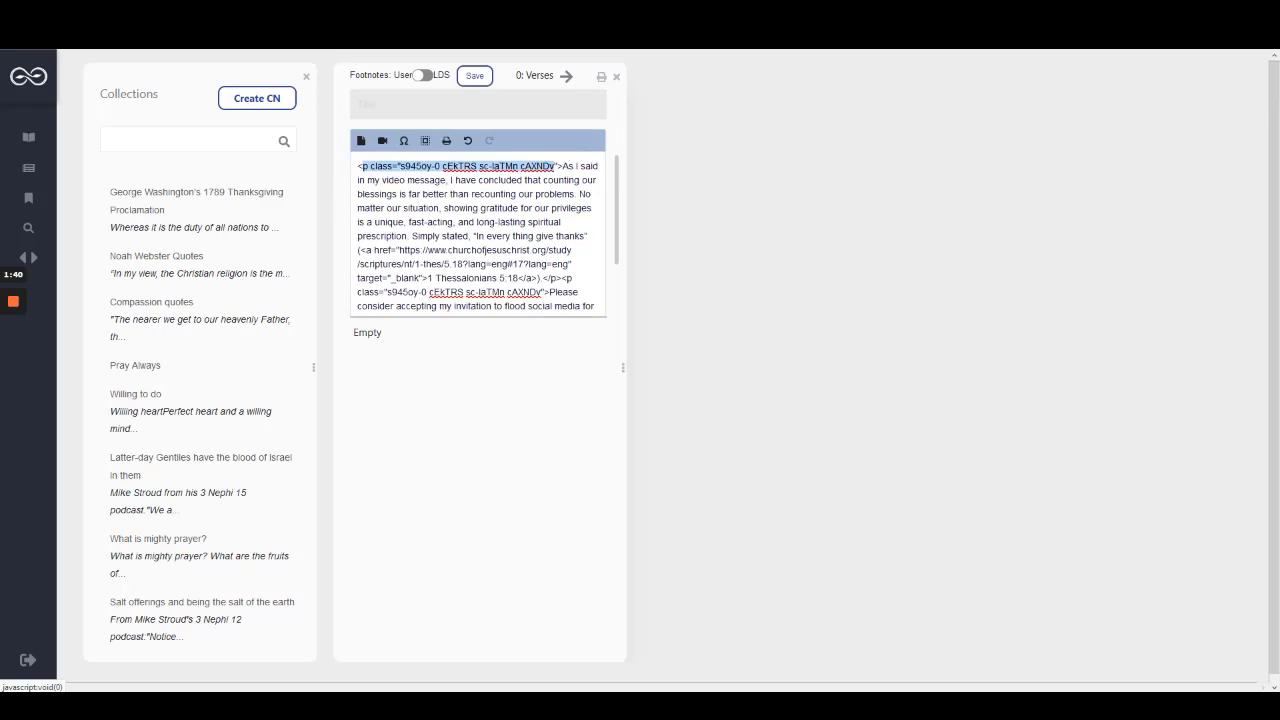
drag(366, 212, 537, 240)
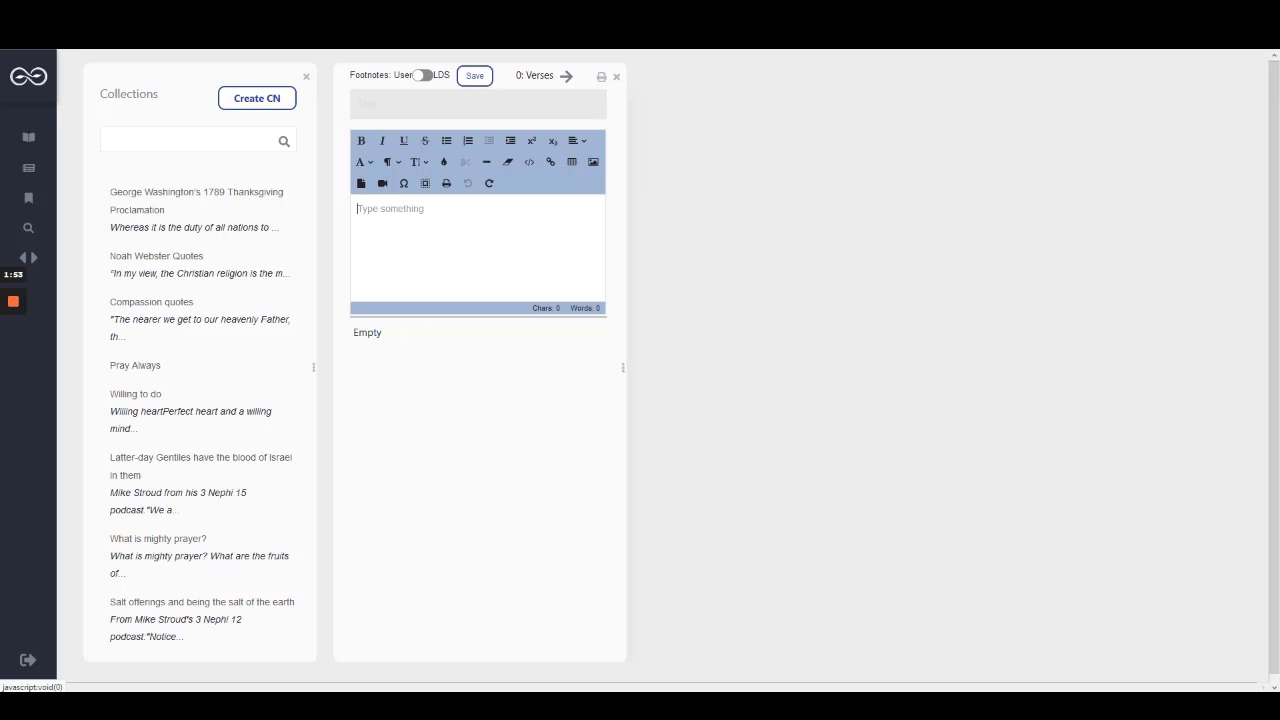
Paste the copied paragraphs into the empty note, keeping them as HTML with their scripture link.
key(ctrl+v)
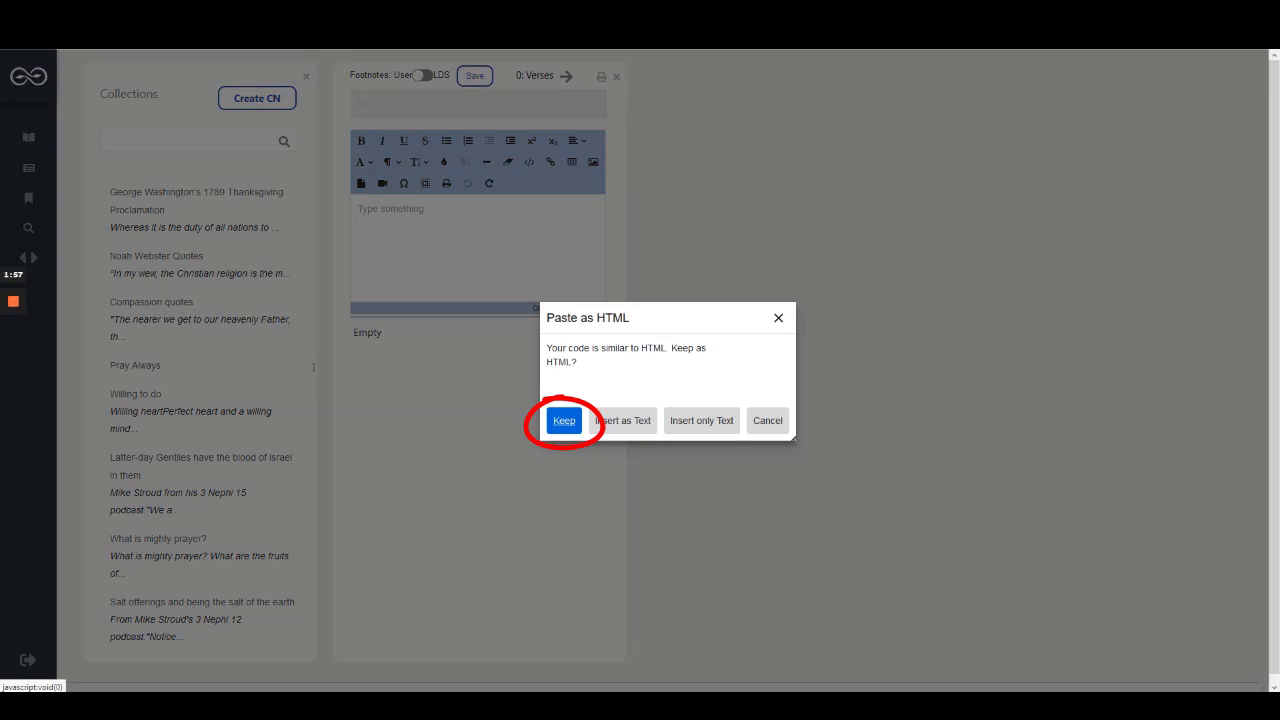
key(Return)
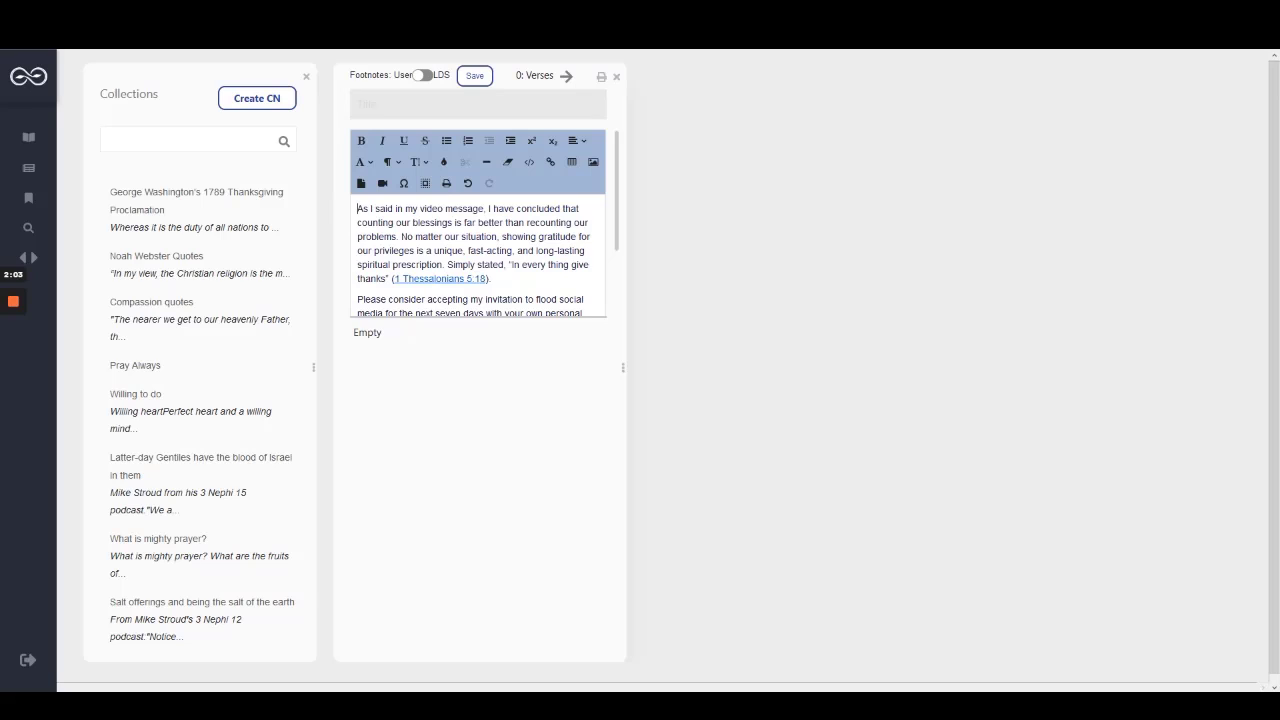
click(440, 278)
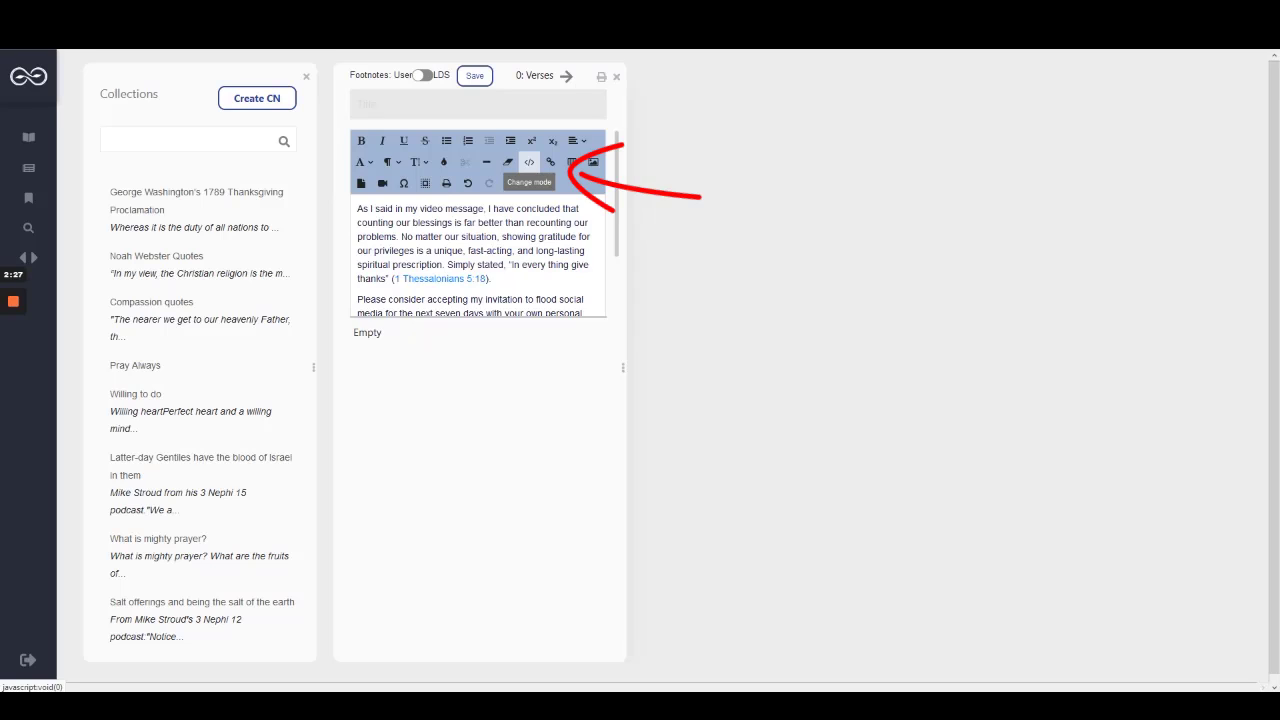
Examine the note's HTML source code from start to end and return to the formatted view.
click(529, 162)
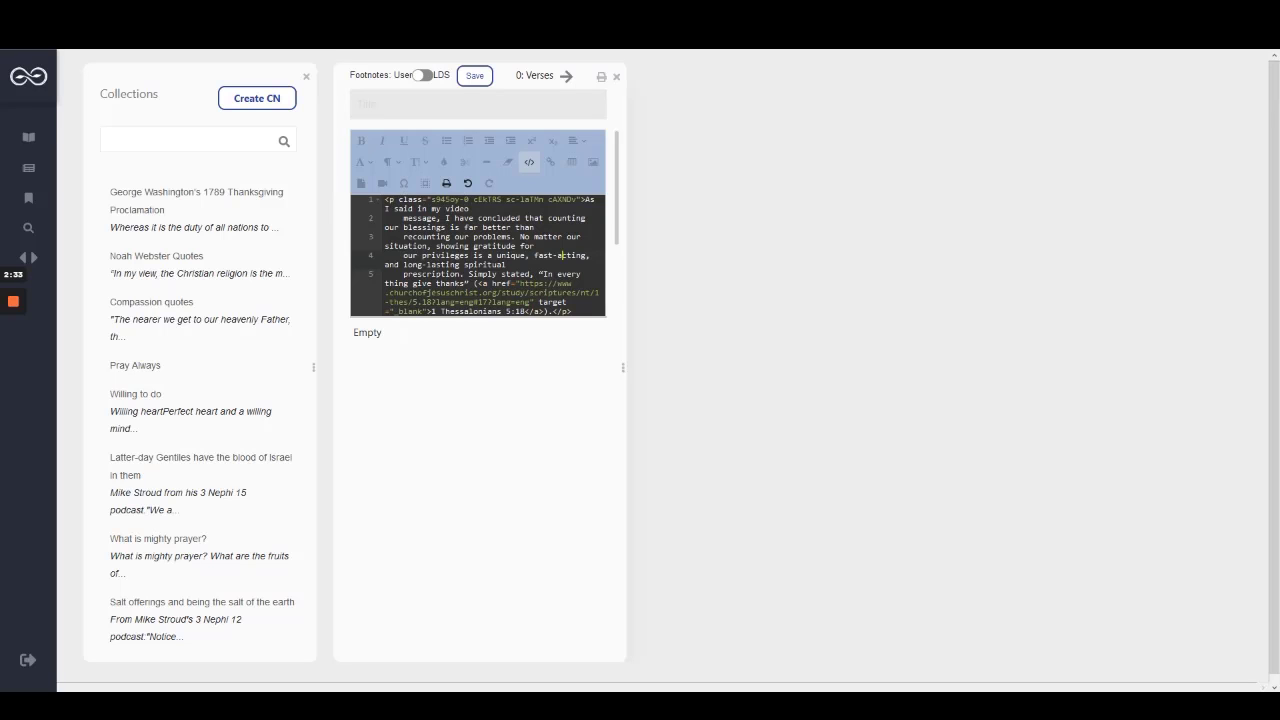
scroll(561, 255, down, 5)
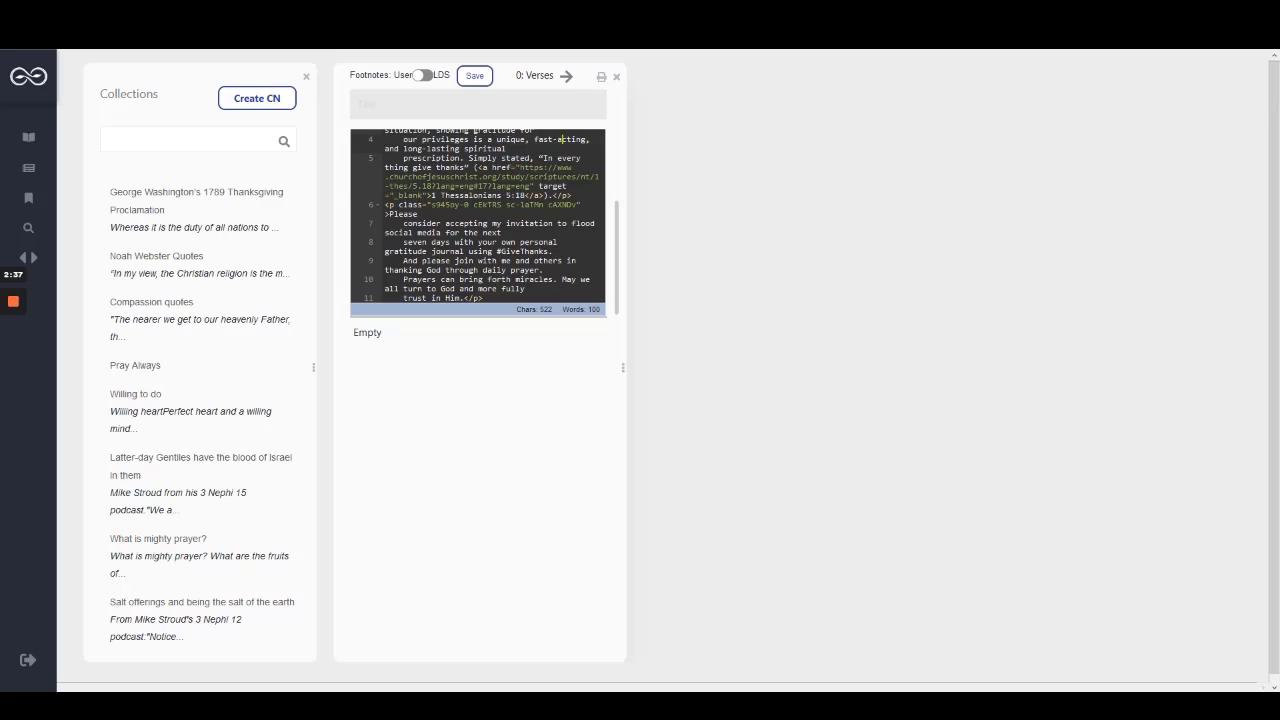
scroll(561, 255, up, 5)
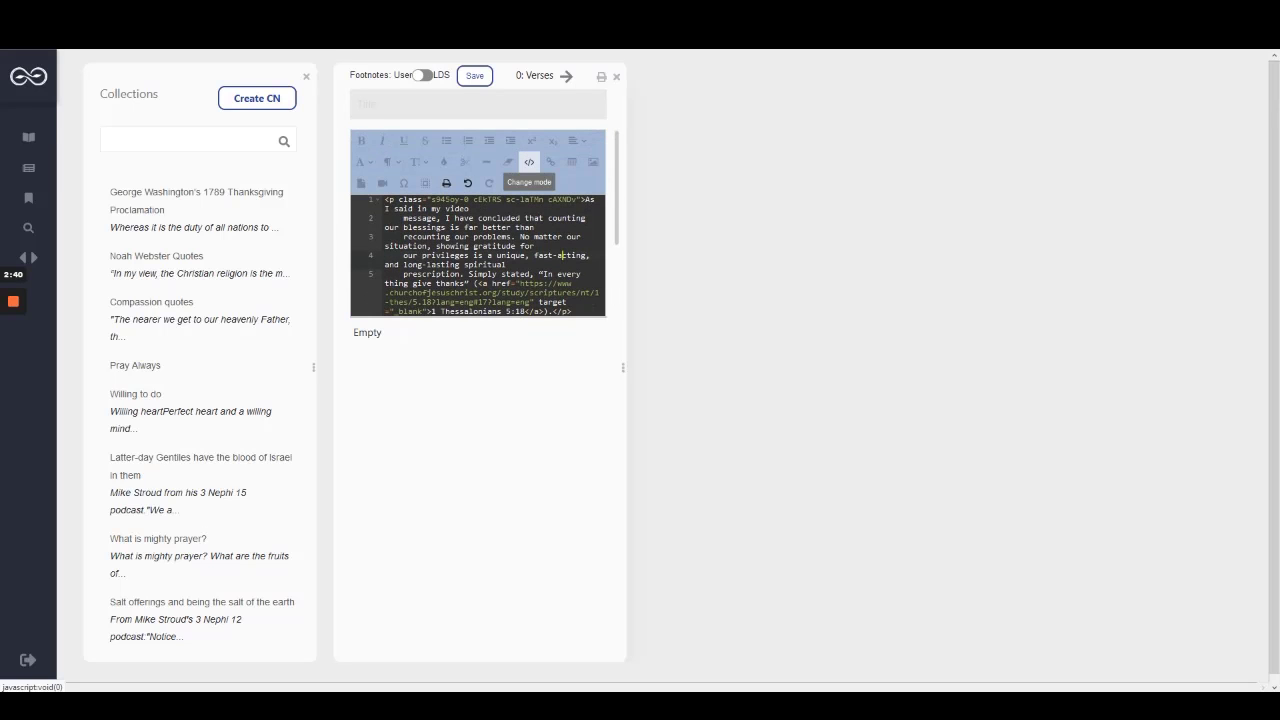
click(529, 162)
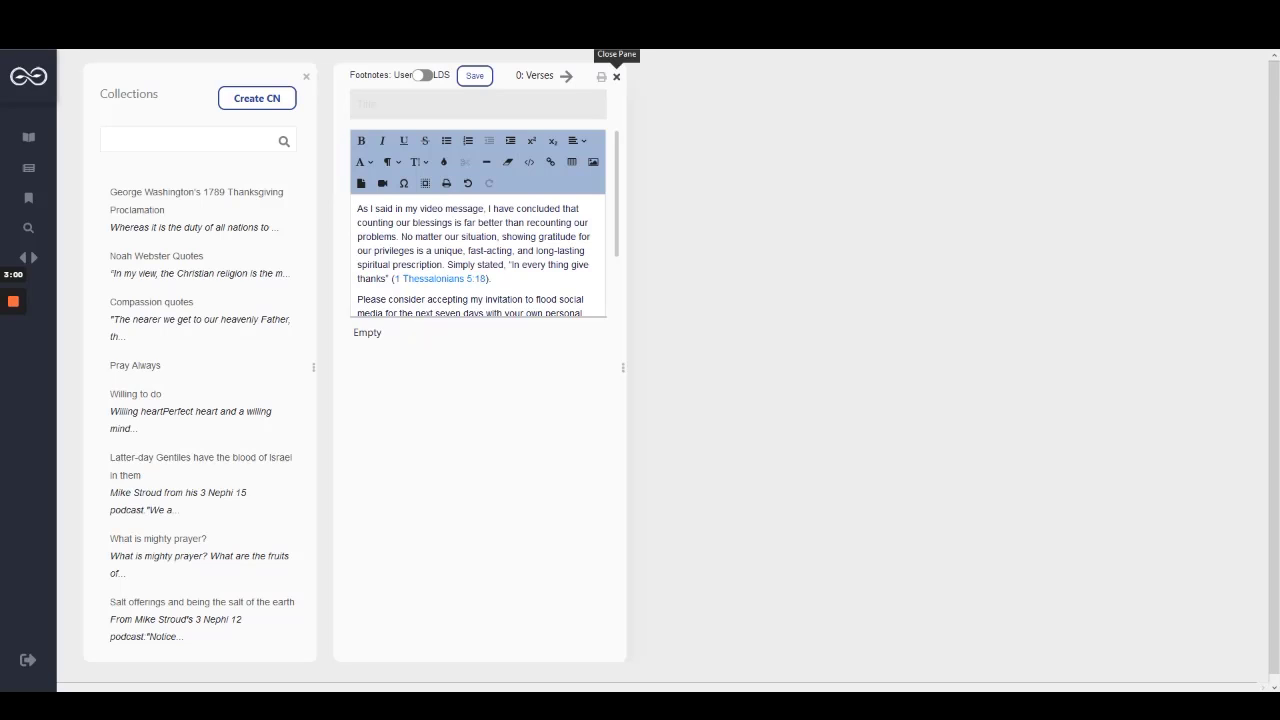
Close the current note pane and create a new blank CN, ready for entry in its text body.
click(616, 76)
click(257, 98)
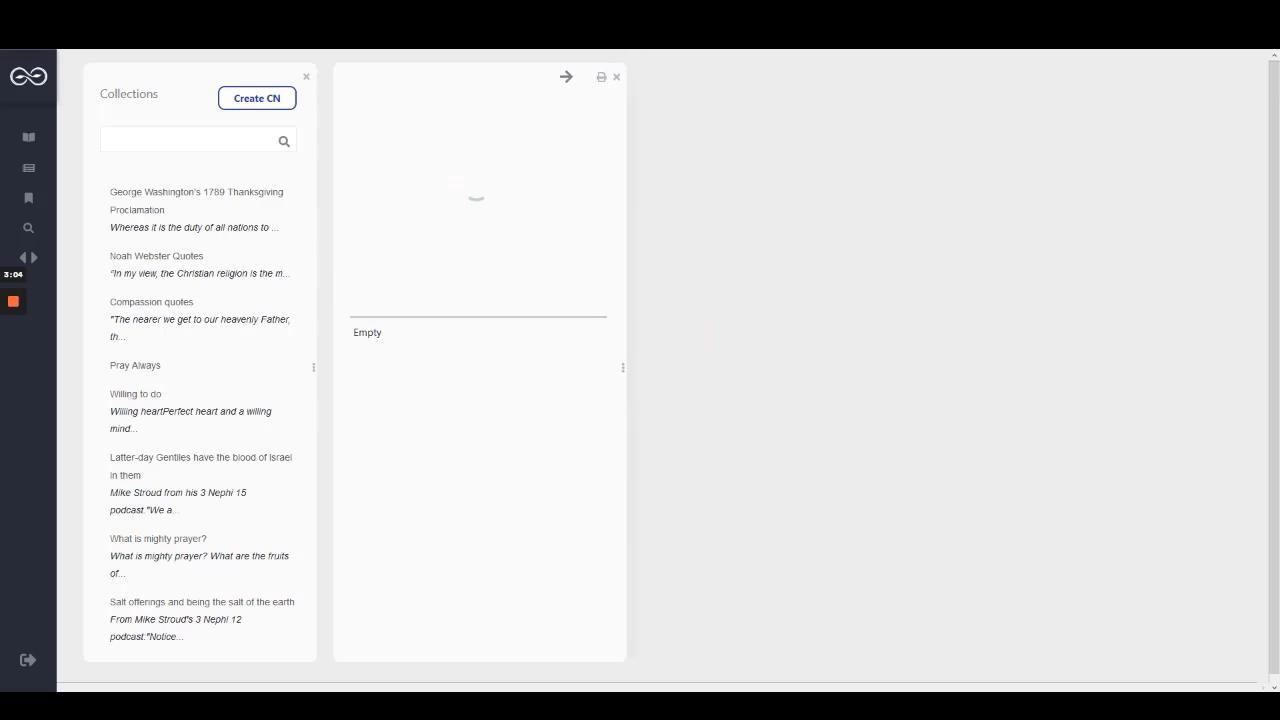
click(358, 208)
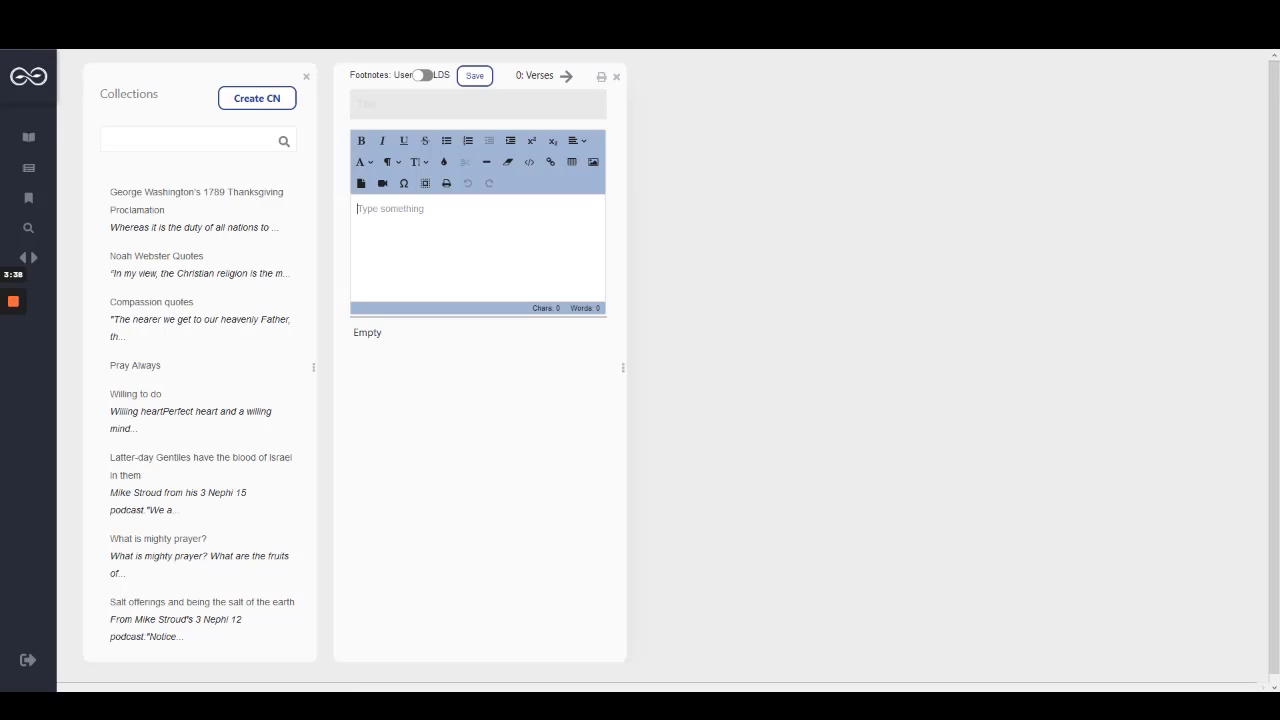
Try pasting the copied Word text with the Insert only Text option, review it to the end, and undo the paste.
key(ctrl+v)
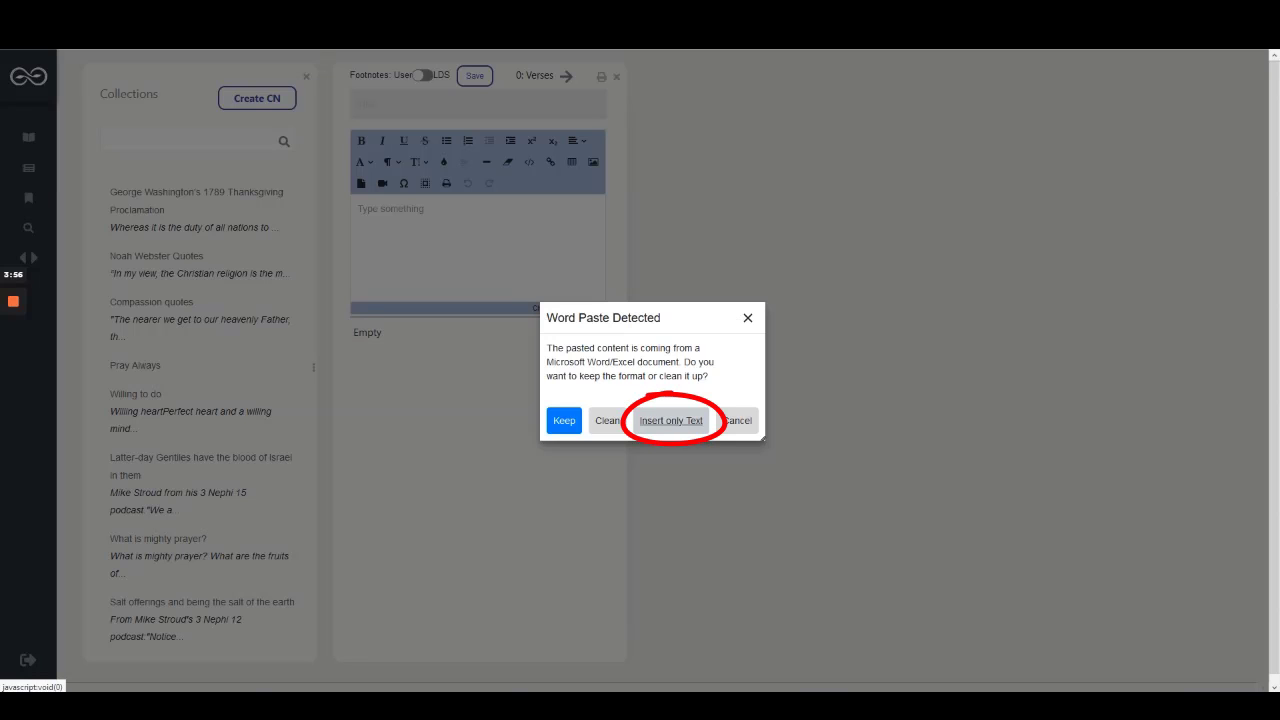
click(671, 420)
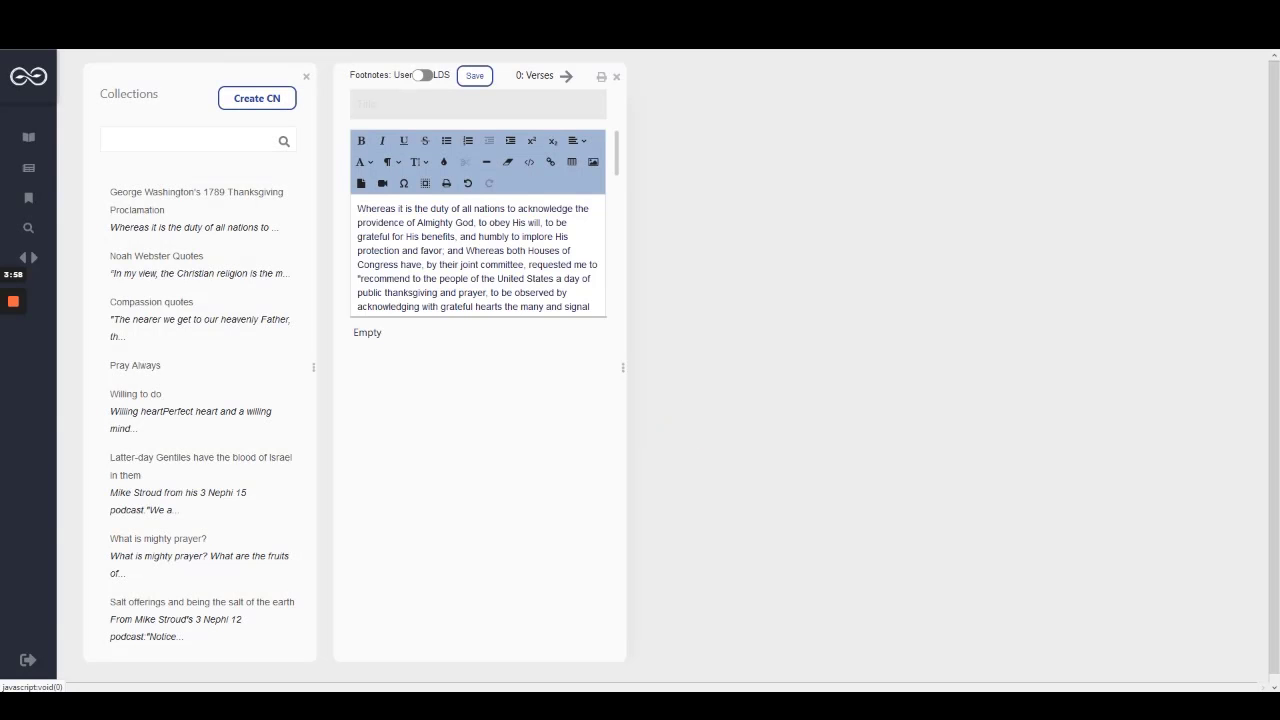
scroll(478, 222, down, 5)
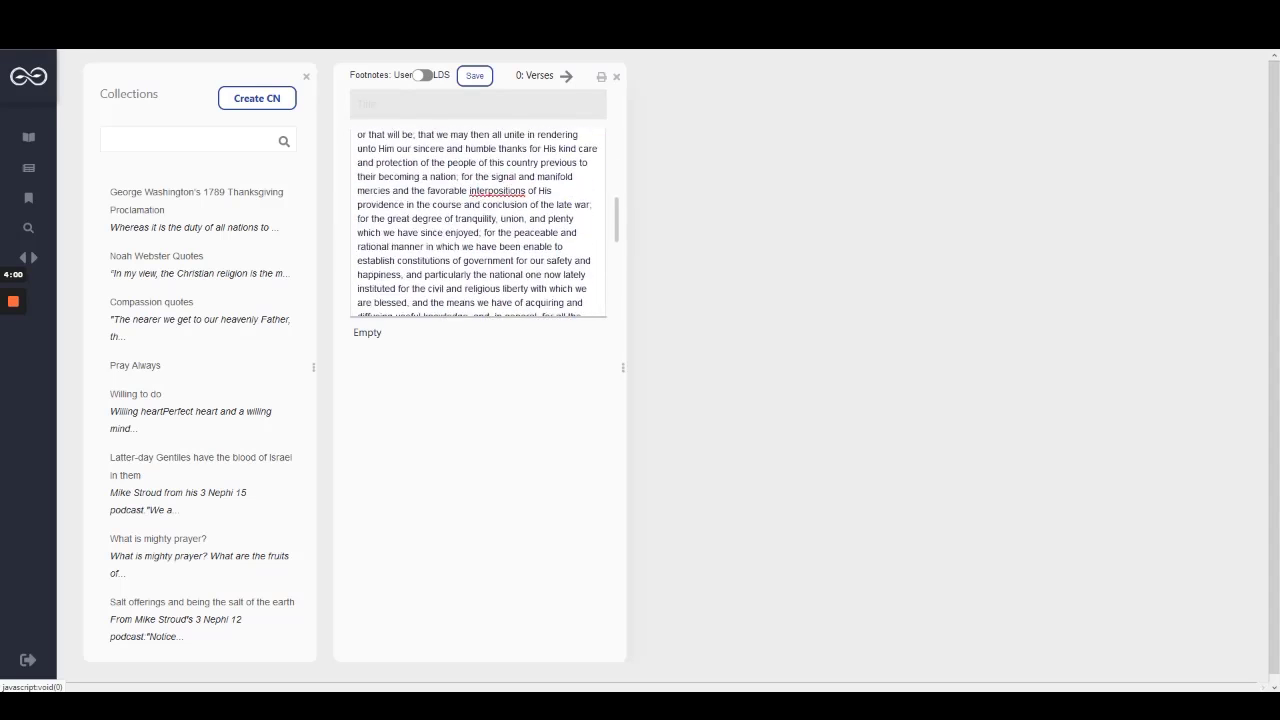
scroll(478, 222, down, 5)
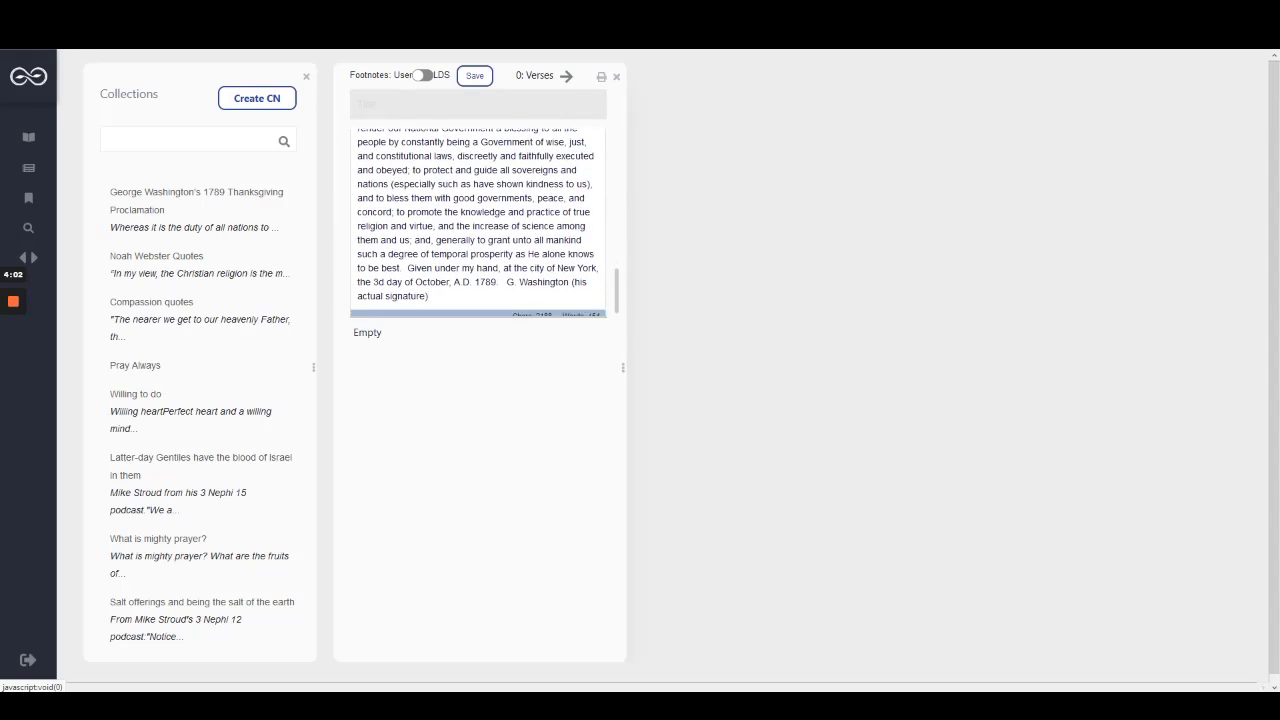
scroll(478, 222, down, 1)
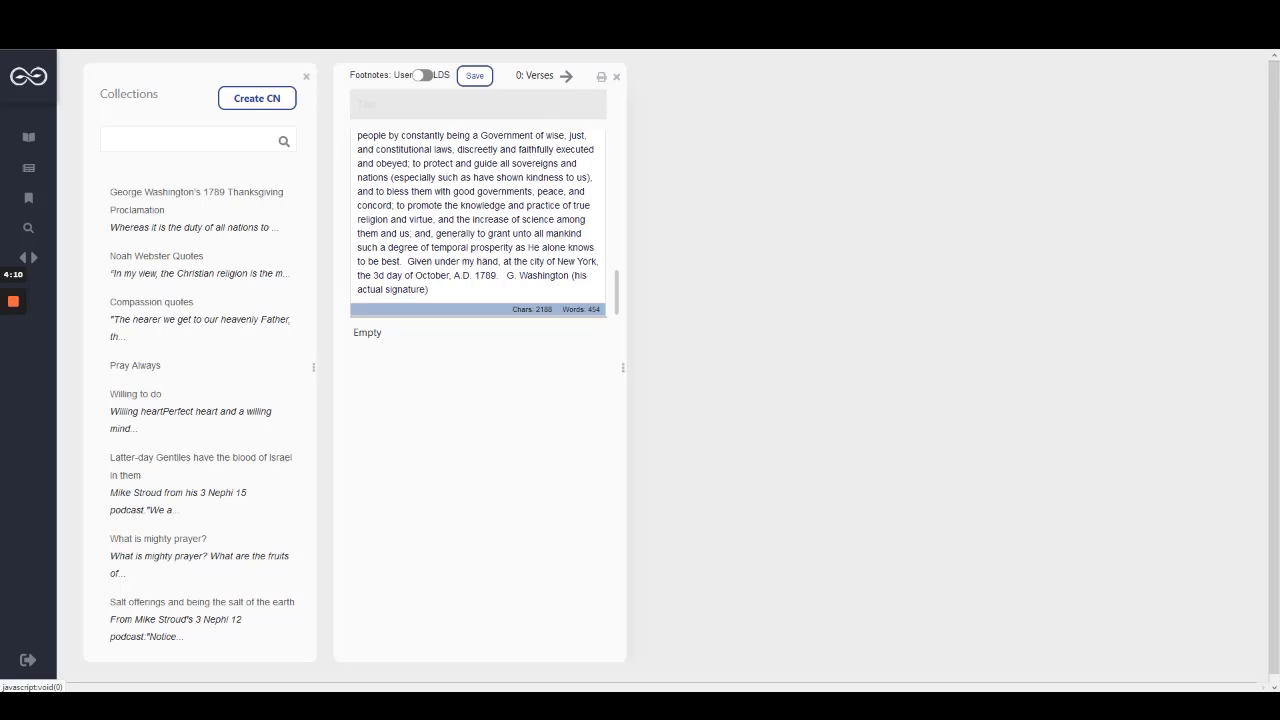
scroll(478, 222, up, 8)
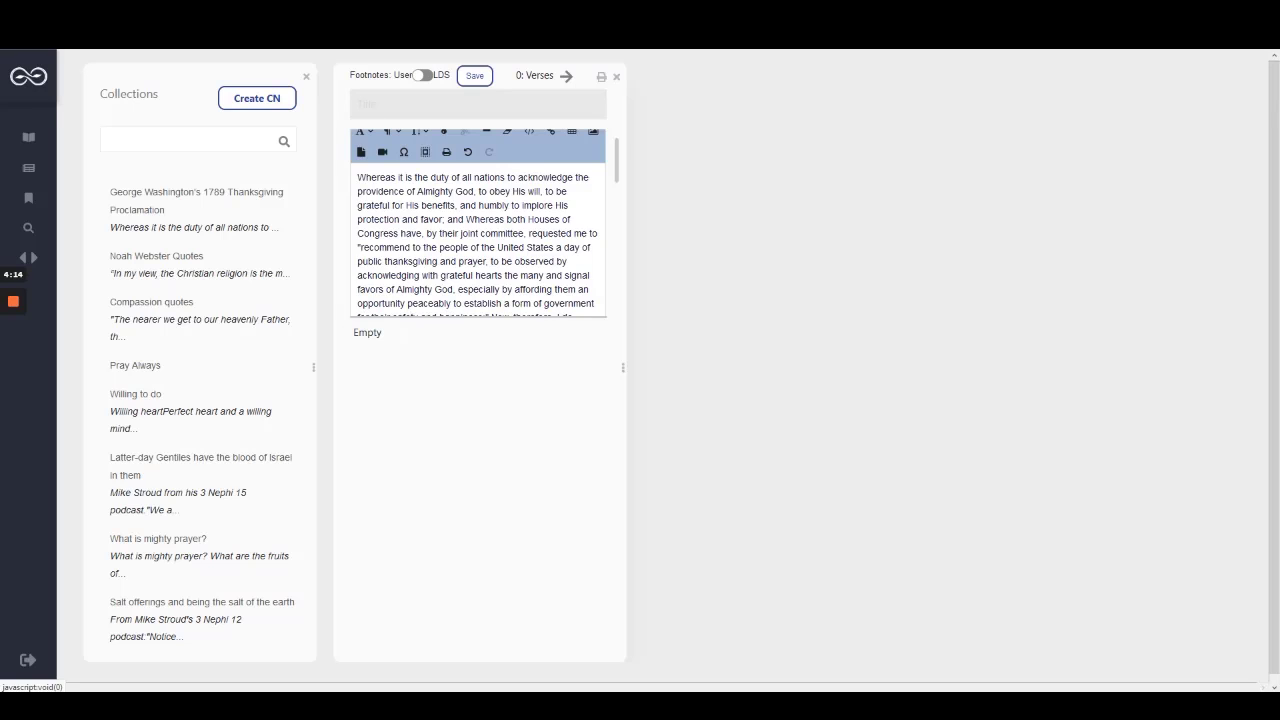
key(ctrl+z)
Paste the copied Word text into the note, keep its original formatting, and review its italics and paragraph breaks.
key(ctrl+v)
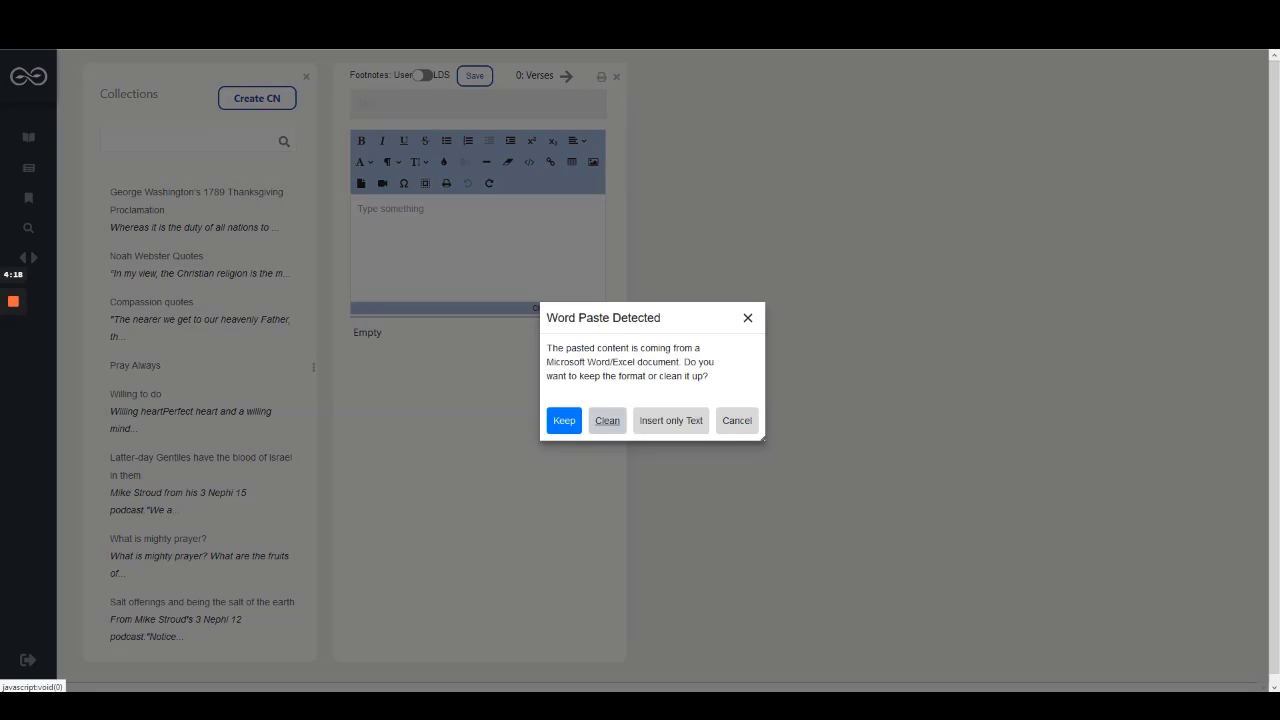
key(shift+Tab)
key(Tab)
key(shift+Tab)
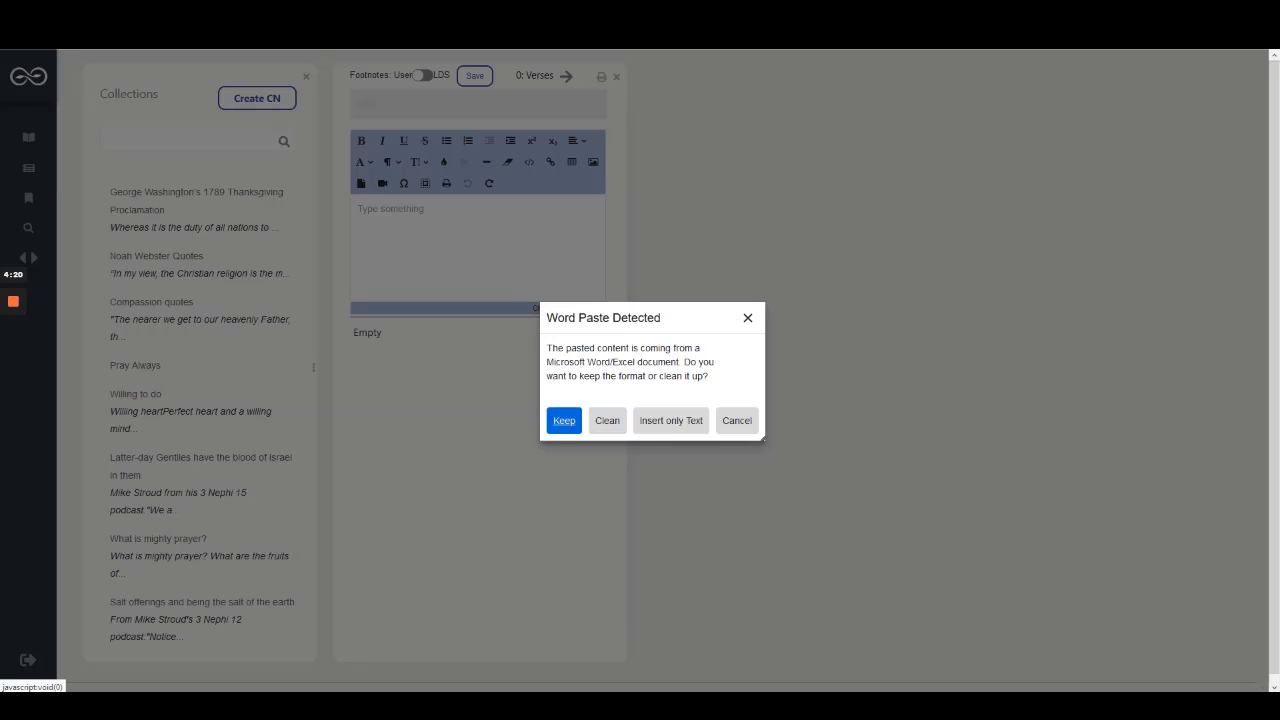
key(Tab)
key(shift+Tab)
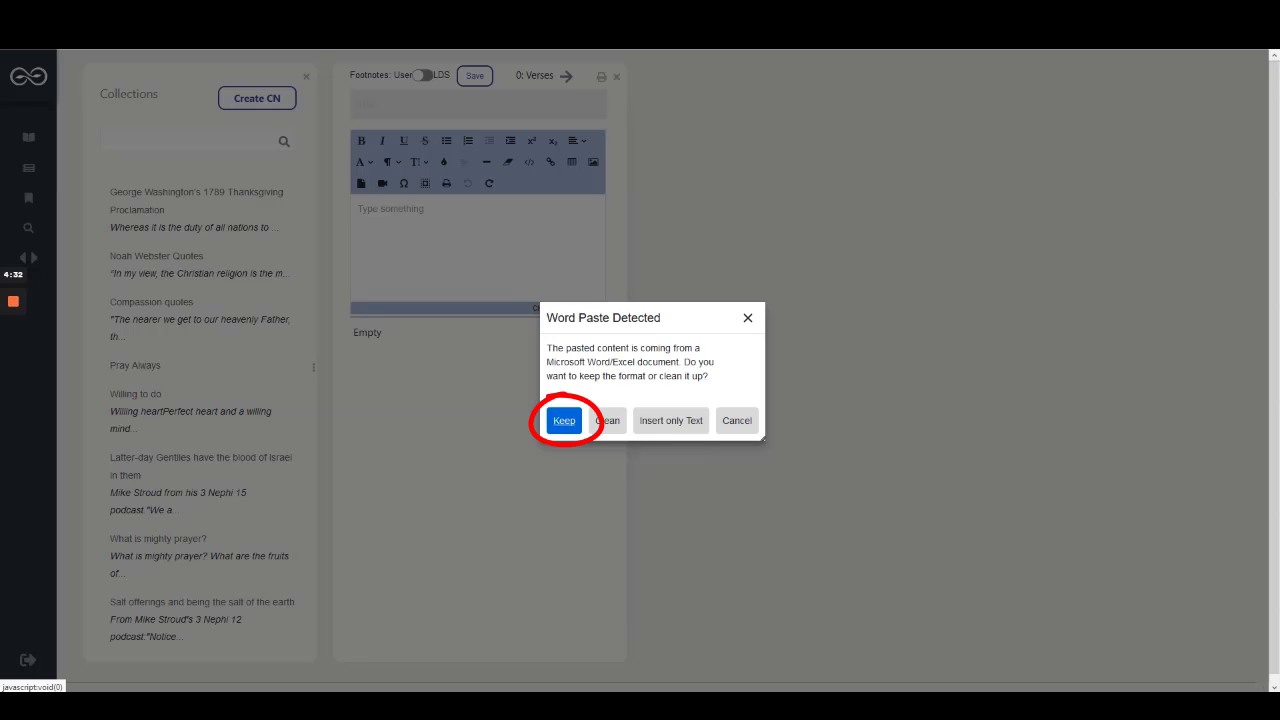
click(564, 420)
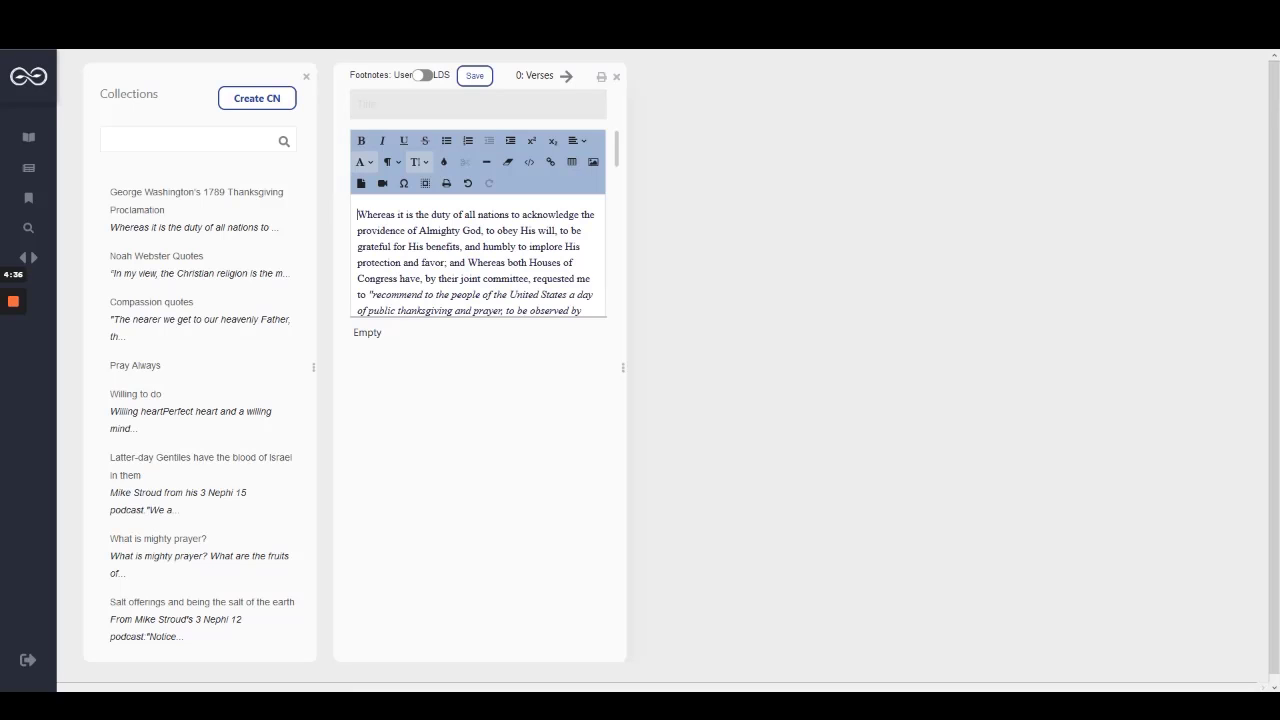
scroll(478, 222, down, 1)
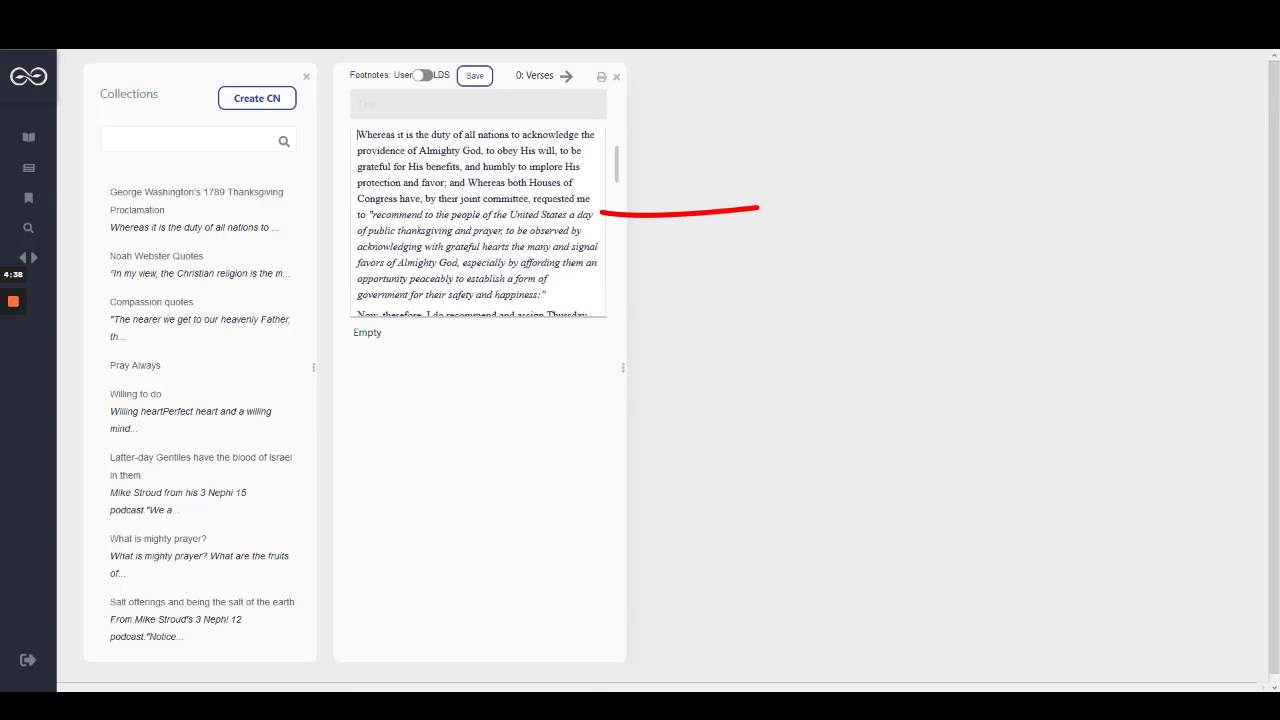
scroll(478, 222, down, 1)
scroll(478, 222, down, 2)
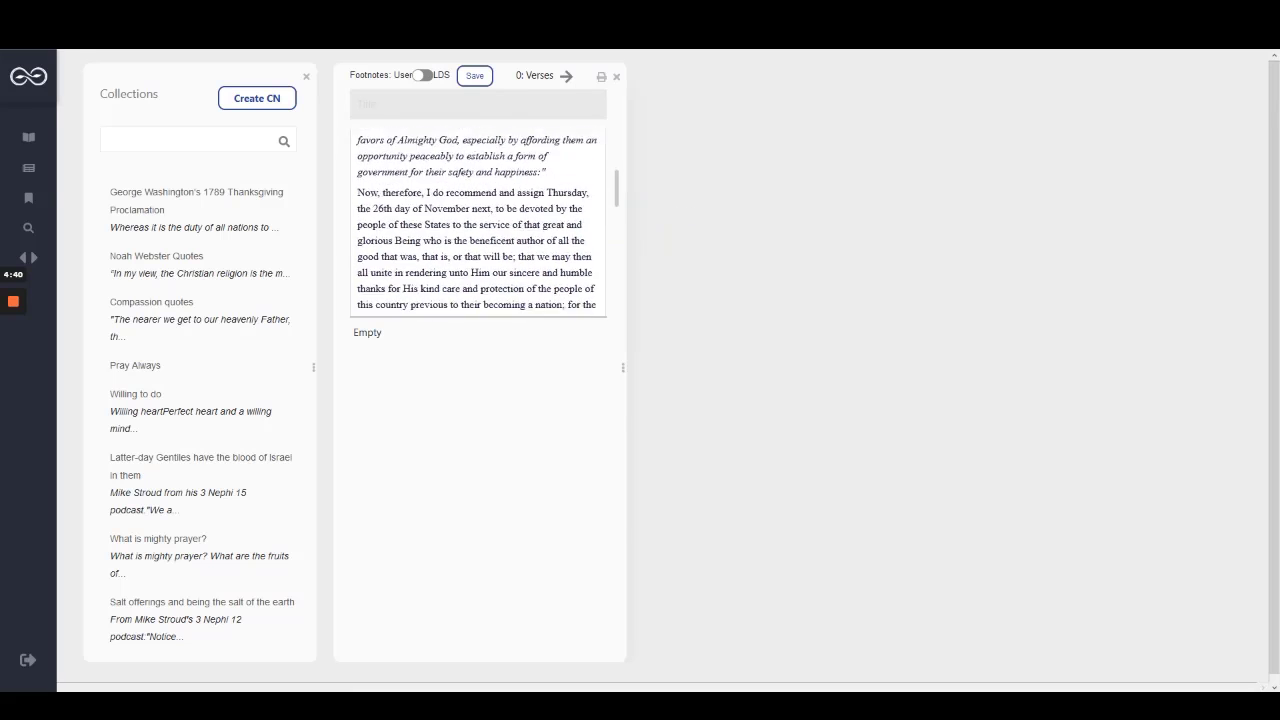
scroll(478, 222, down, 5)
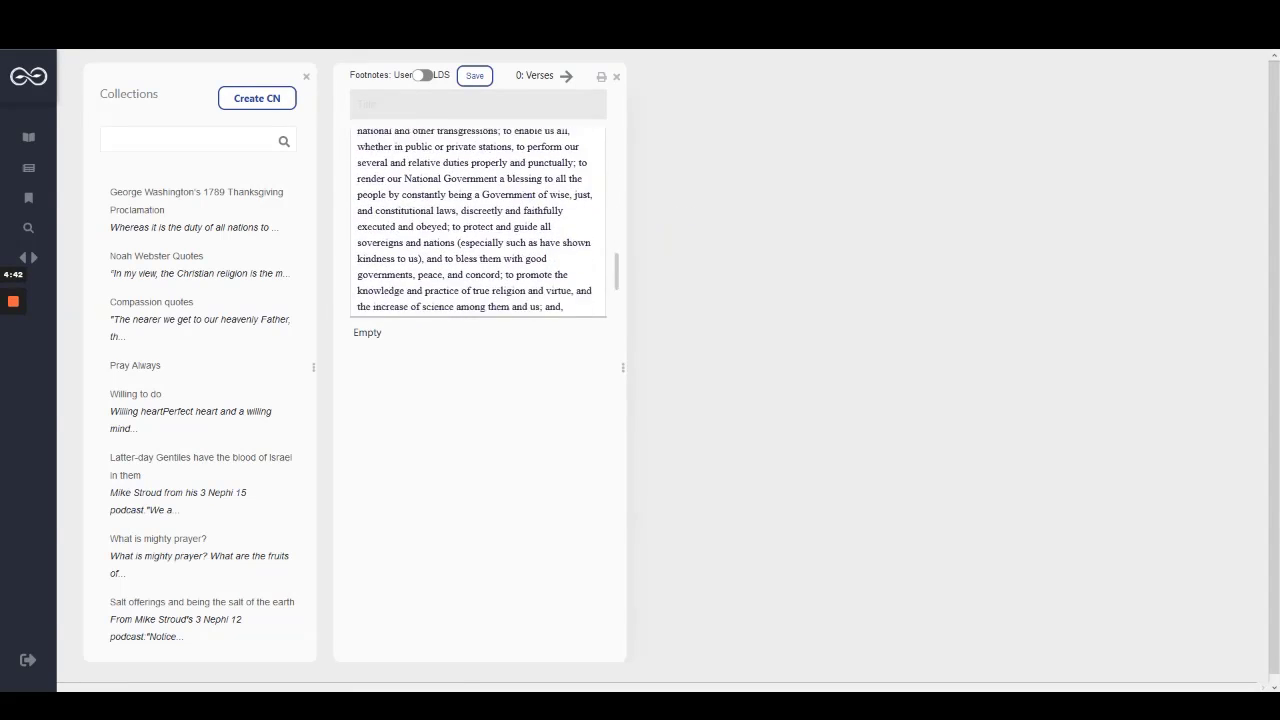
Review the end of the format-kept paste, examine its HTML source from start to end, and return to the formatted view.
scroll(478, 222, down, 1)
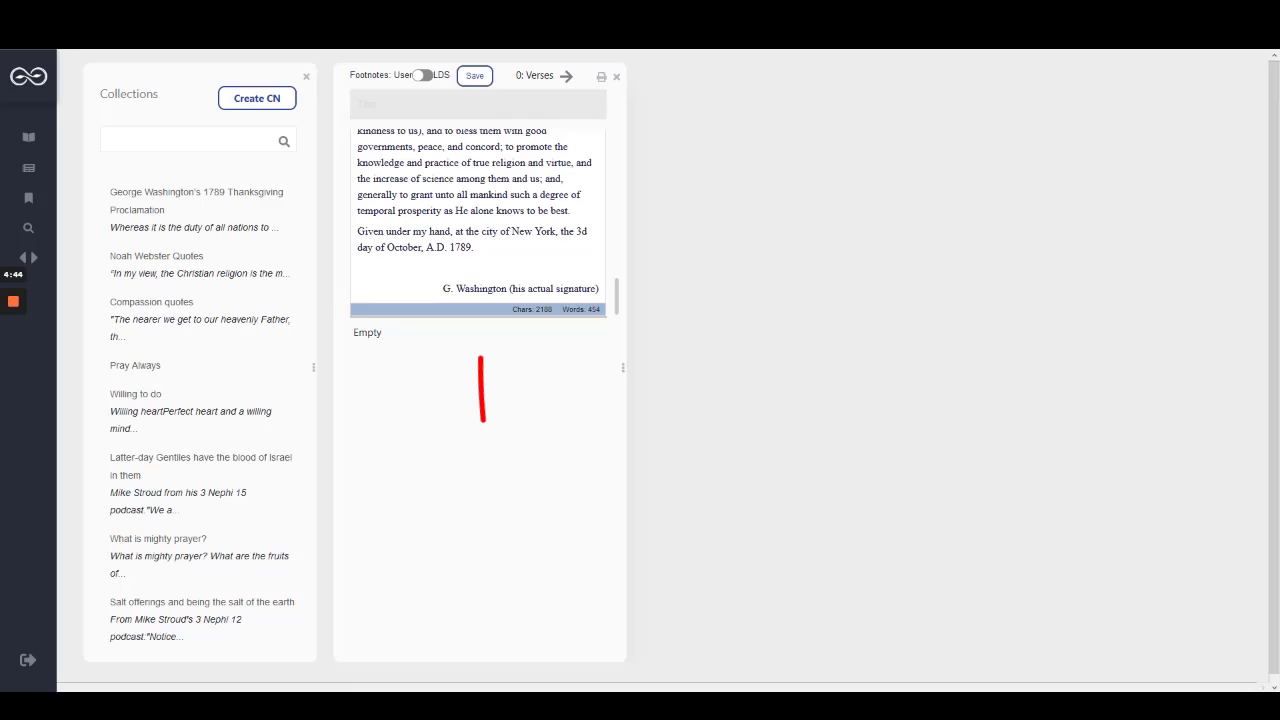
scroll(478, 222, up, 7)
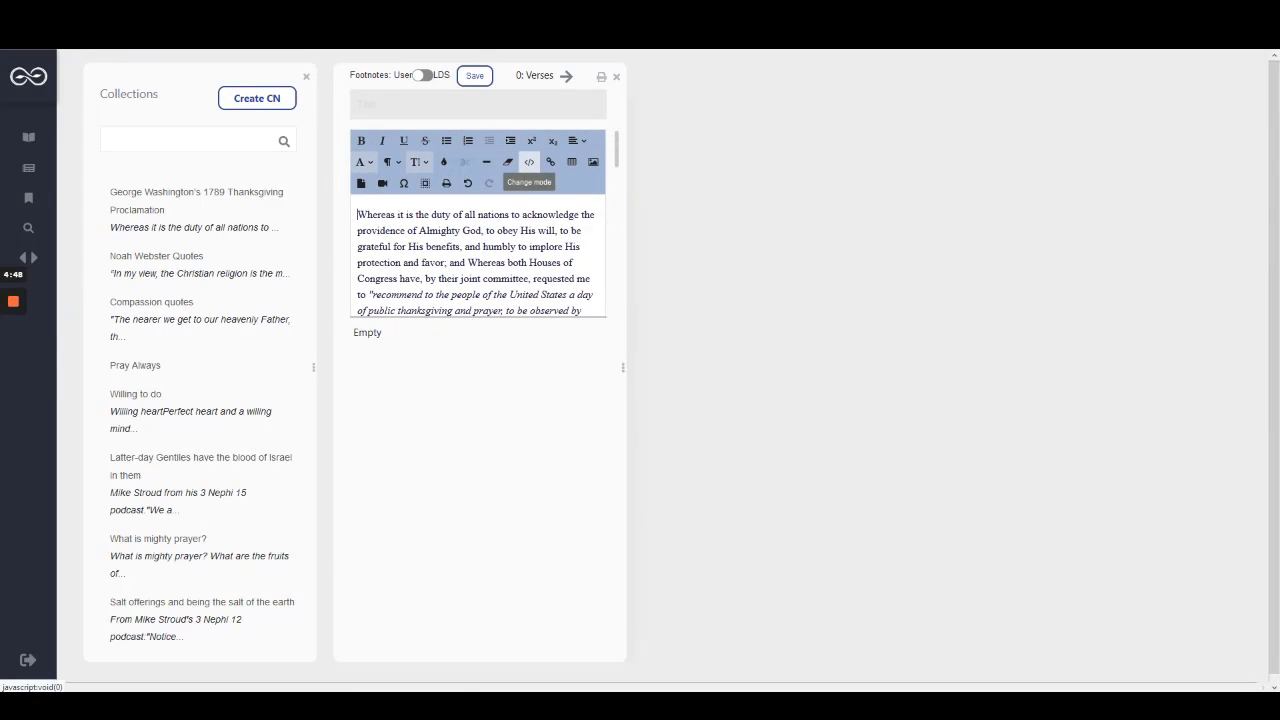
click(529, 161)
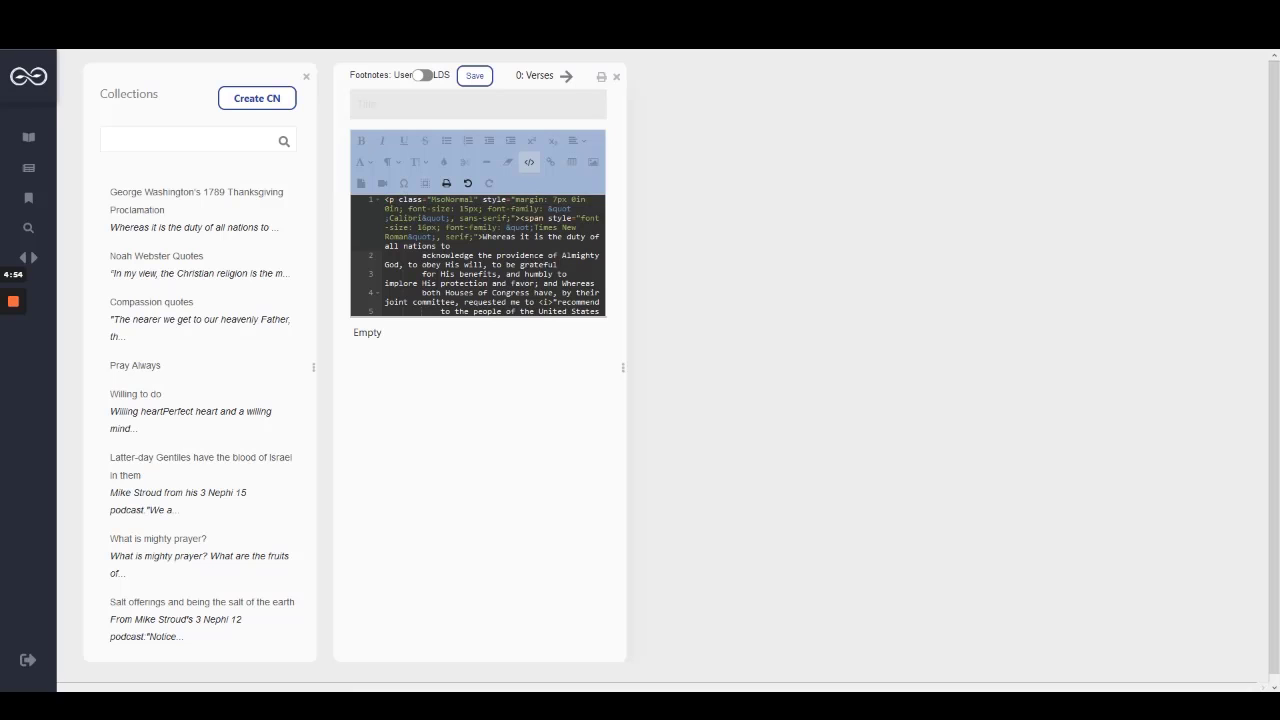
scroll(478, 222, down, 5)
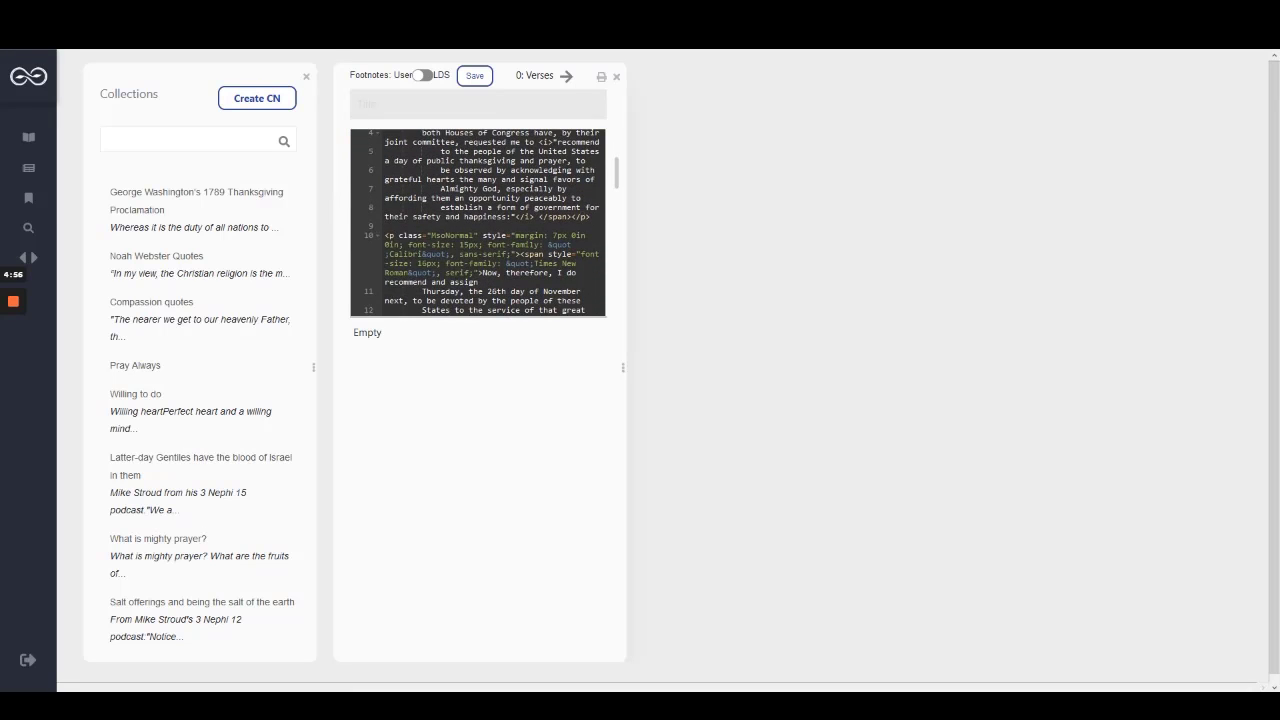
scroll(478, 222, down, 3)
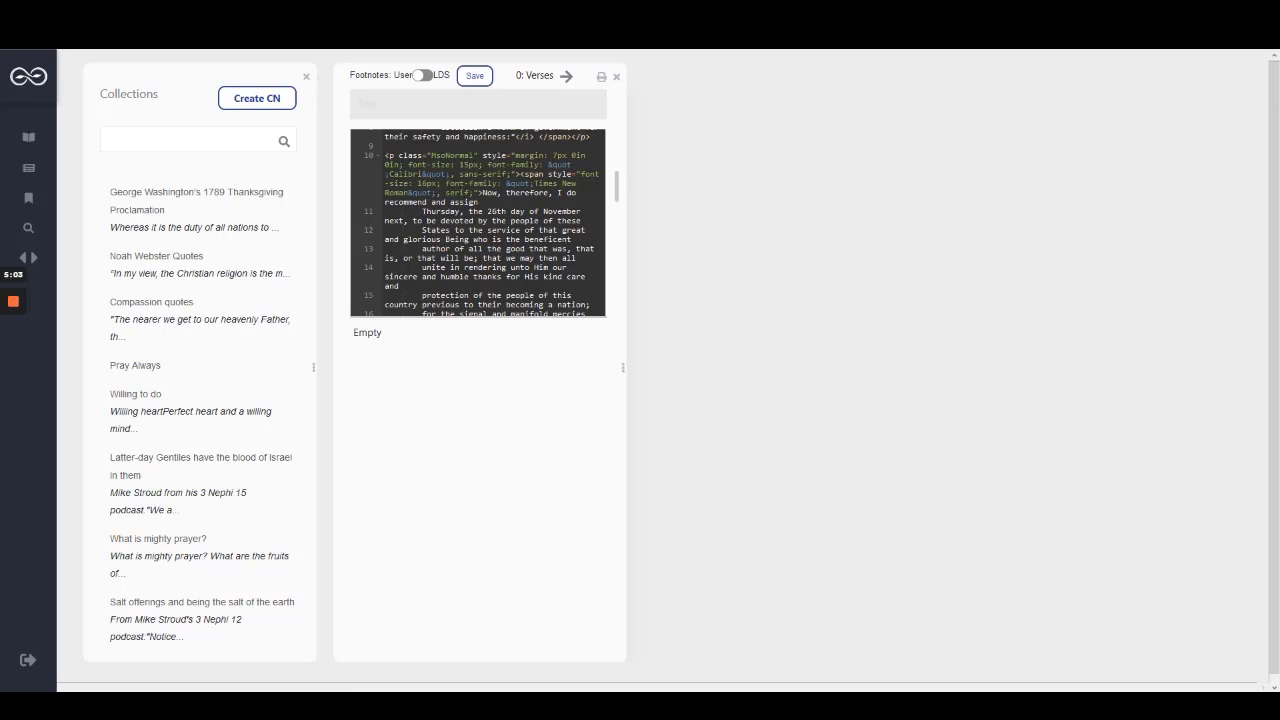
scroll(478, 222, down, 9)
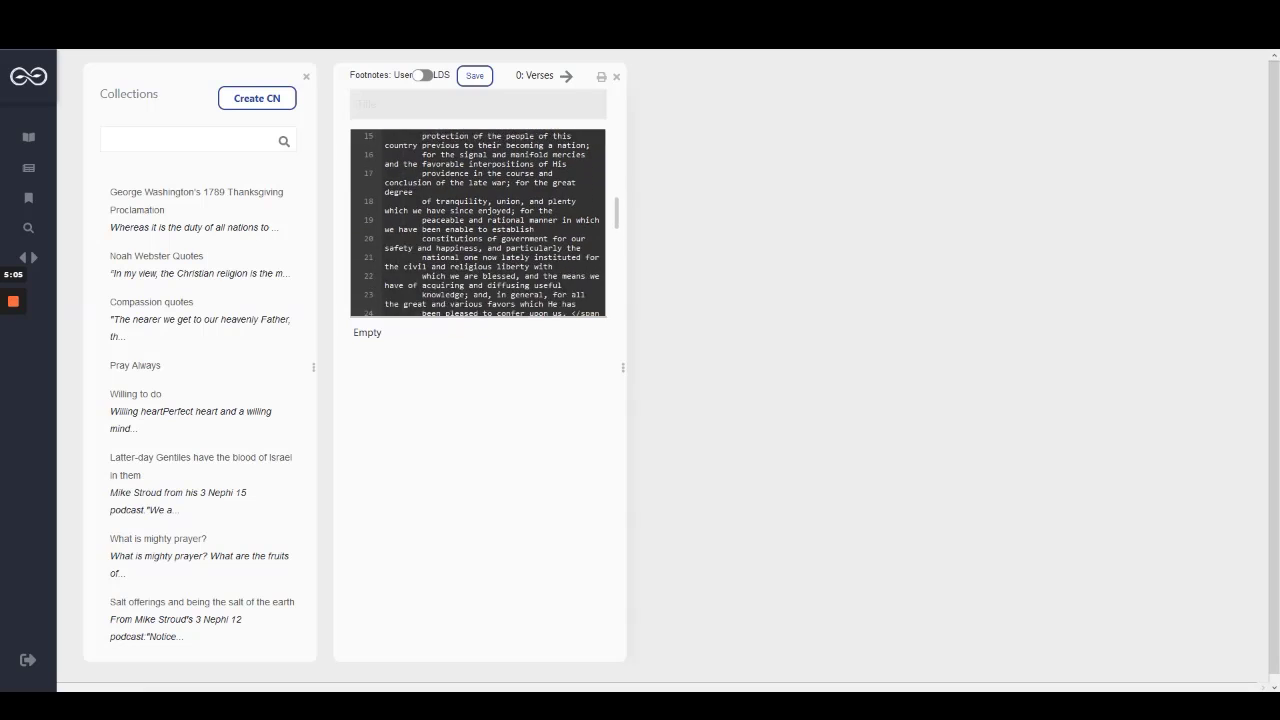
scroll(478, 222, down, 8)
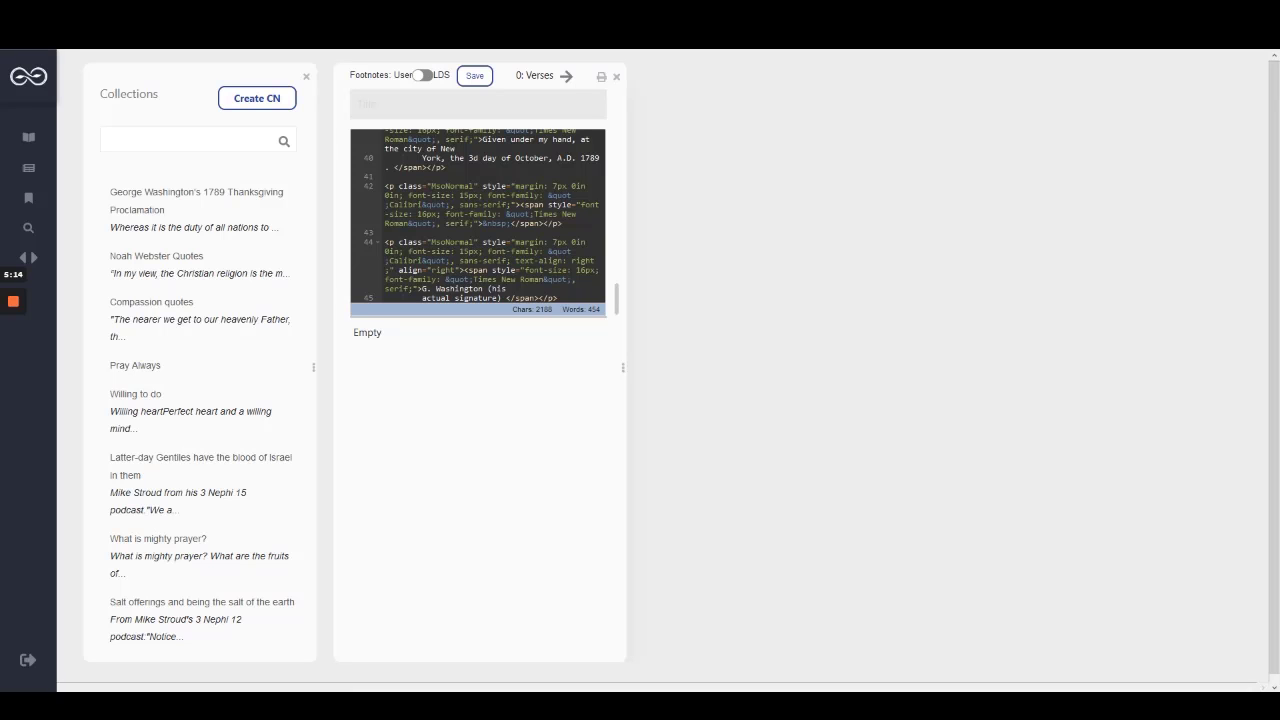
scroll(478, 222, up, 15)
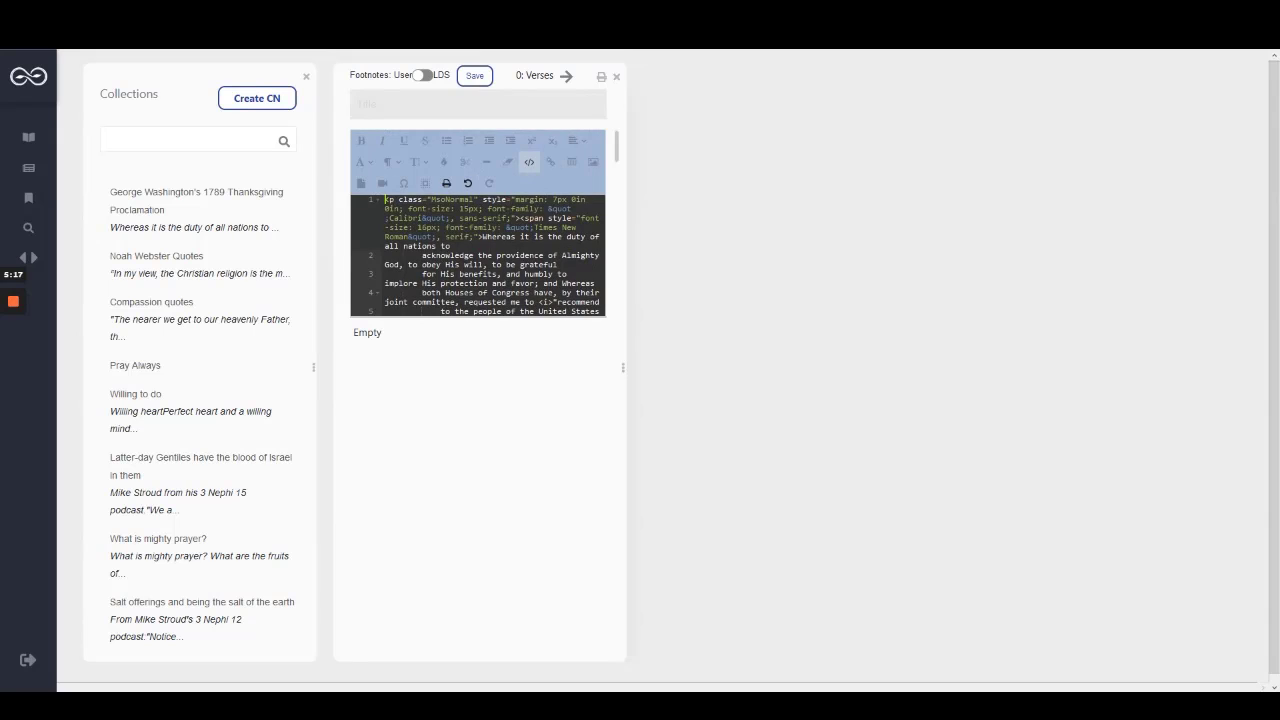
click(529, 162)
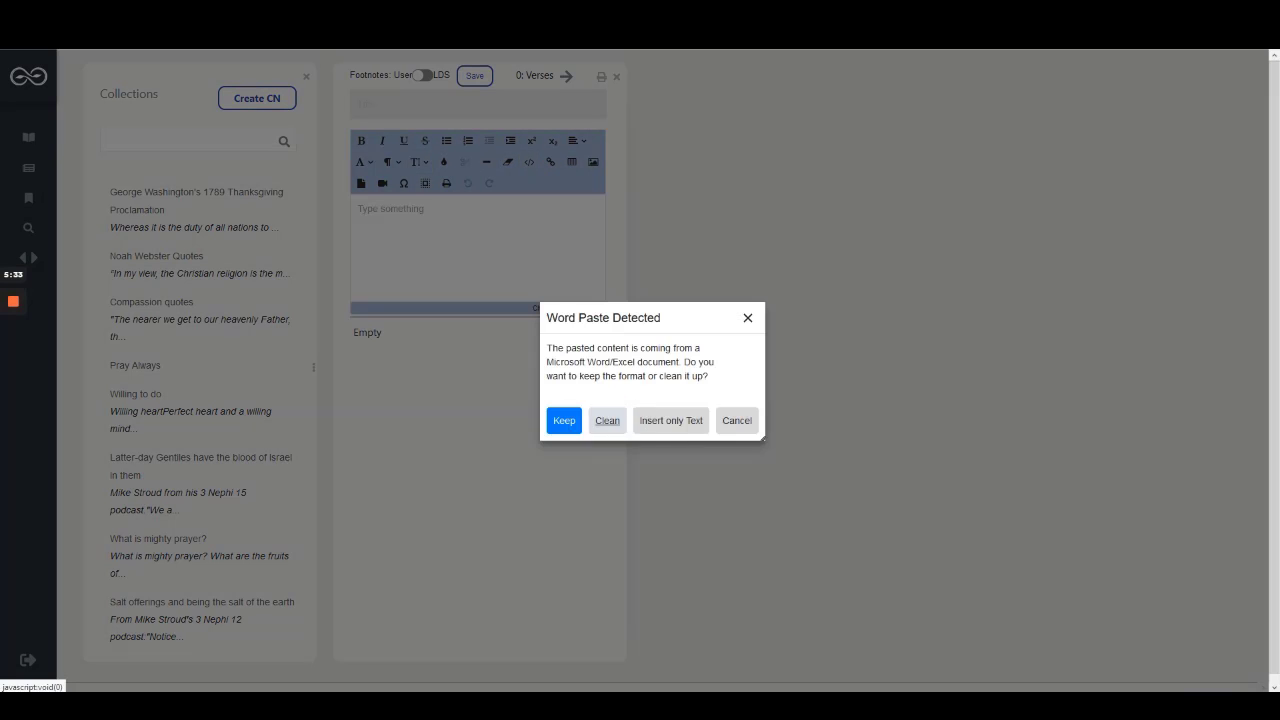
Paste the copied Word text into the empty note with the Clean option and review it through to the signature line.
click(606, 420)
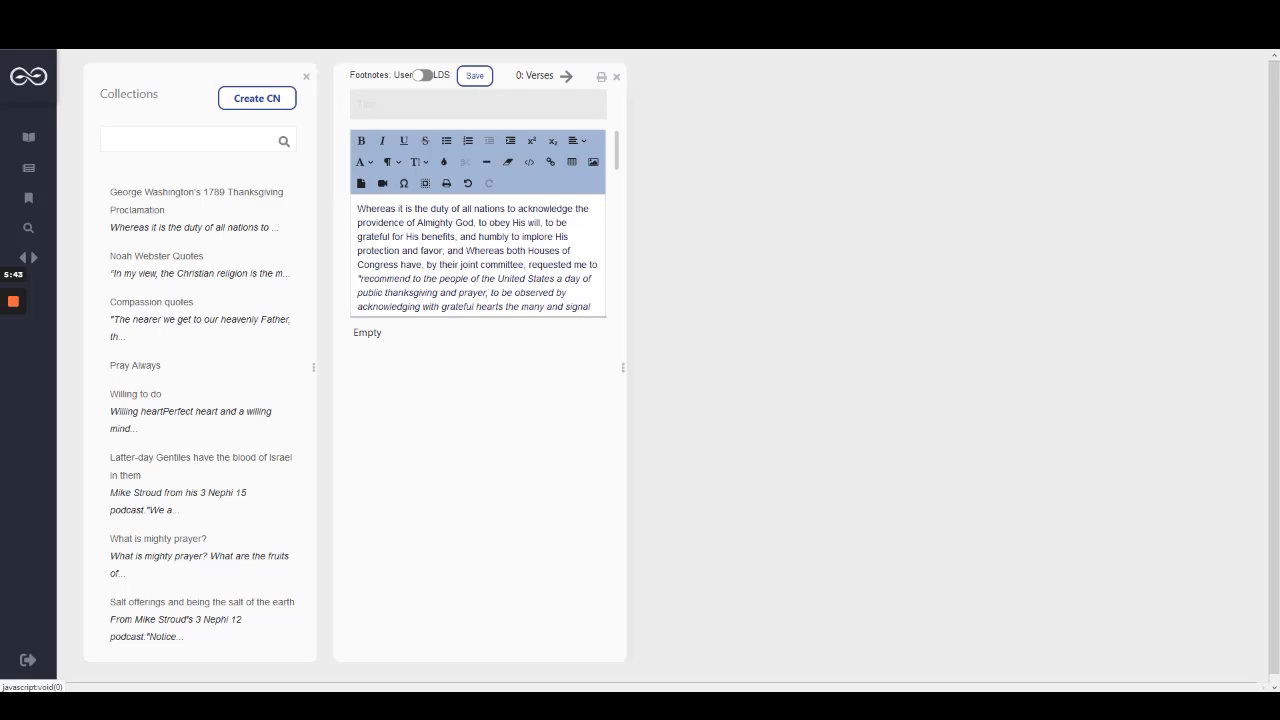
scroll(478, 222, down, 10)
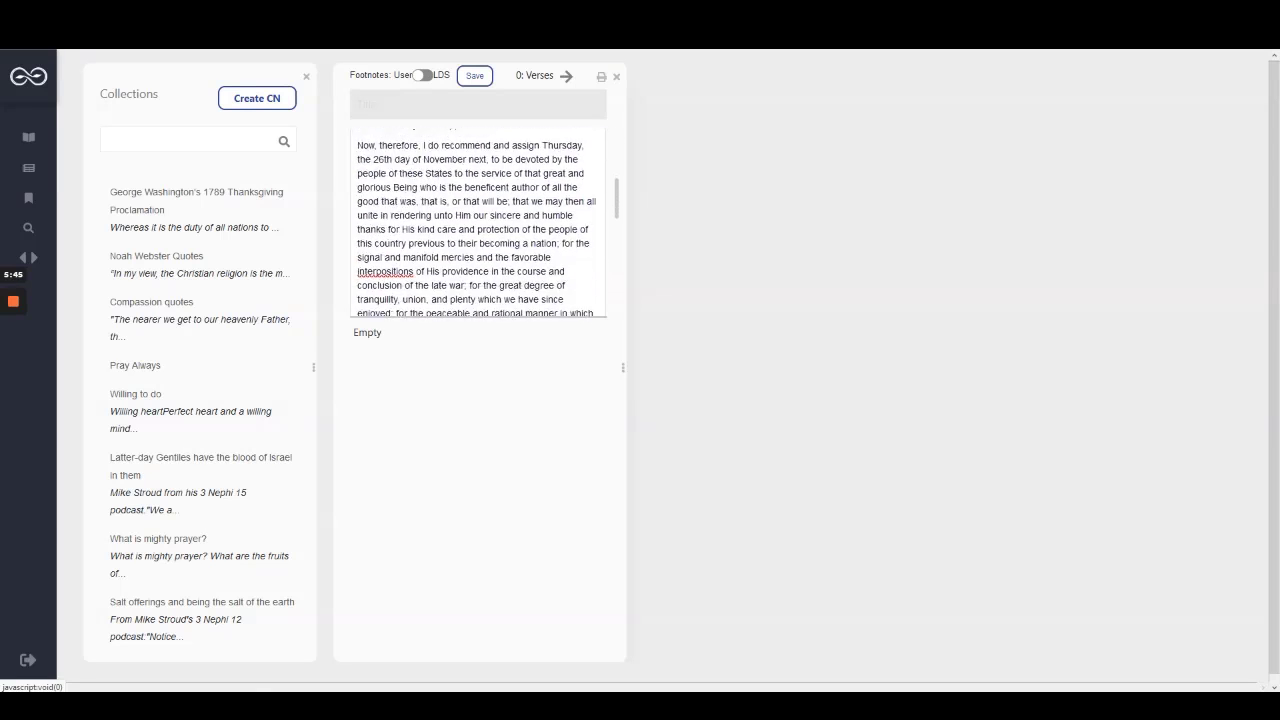
scroll(478, 222, down, 3)
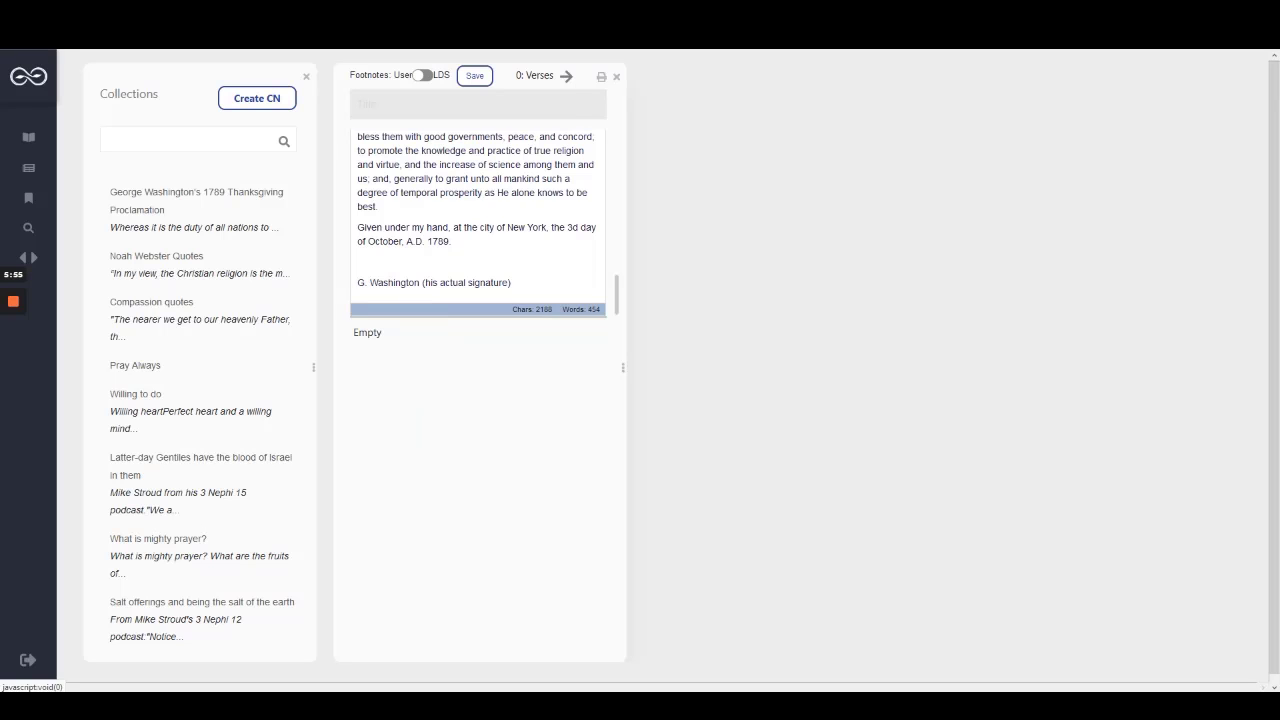
key(ctrl+Home)
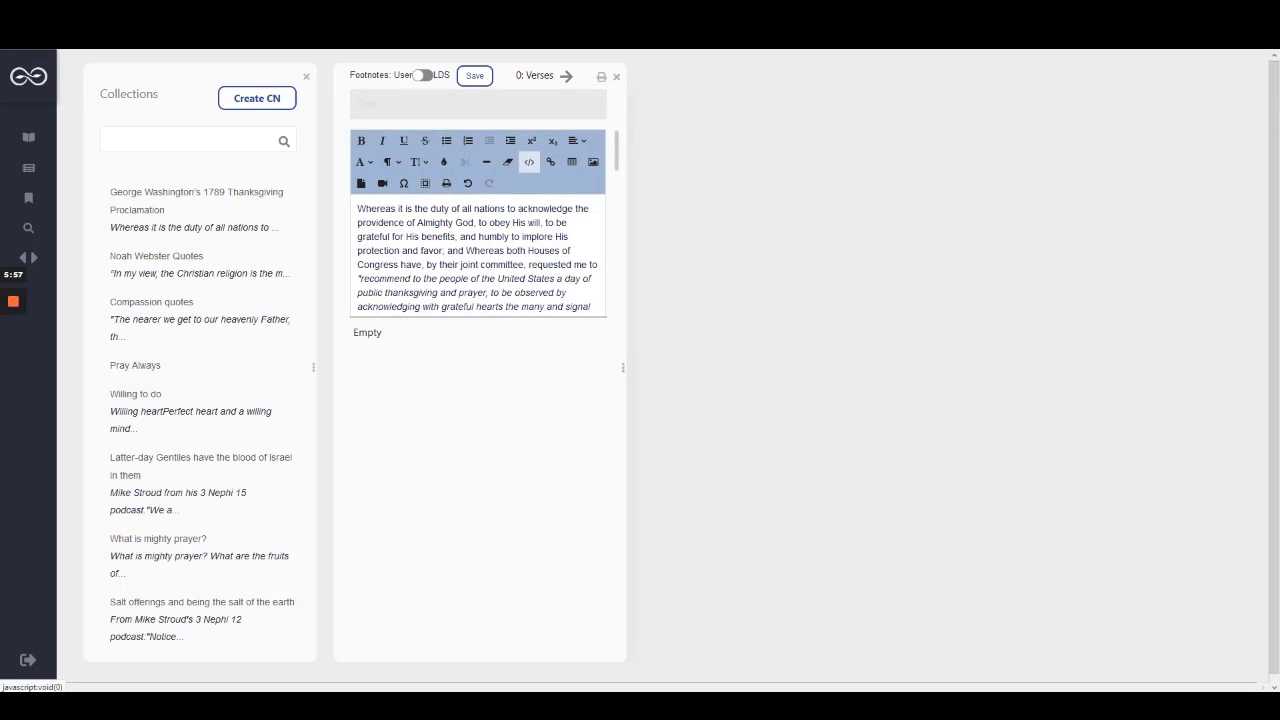
Examine the cleaned paste's HTML source through to its last line and return to the formatted view.
click(529, 162)
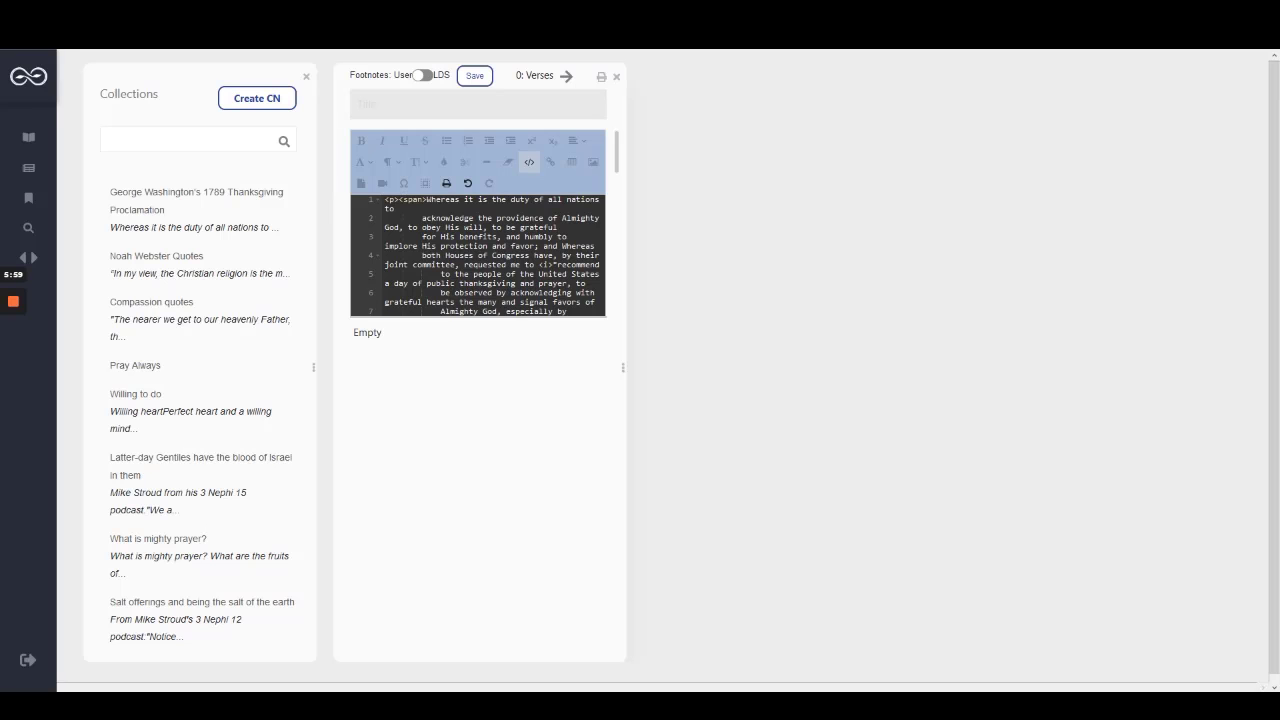
scroll(478, 222, down, 3)
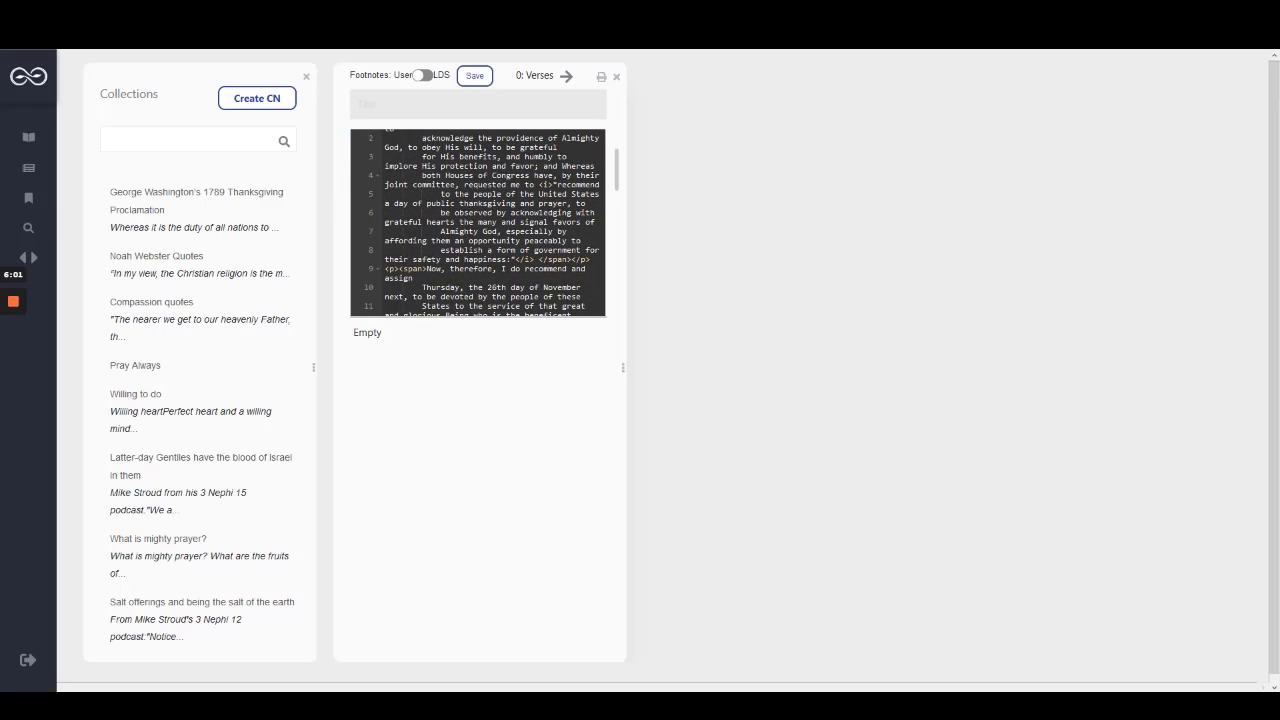
scroll(478, 222, down, 5)
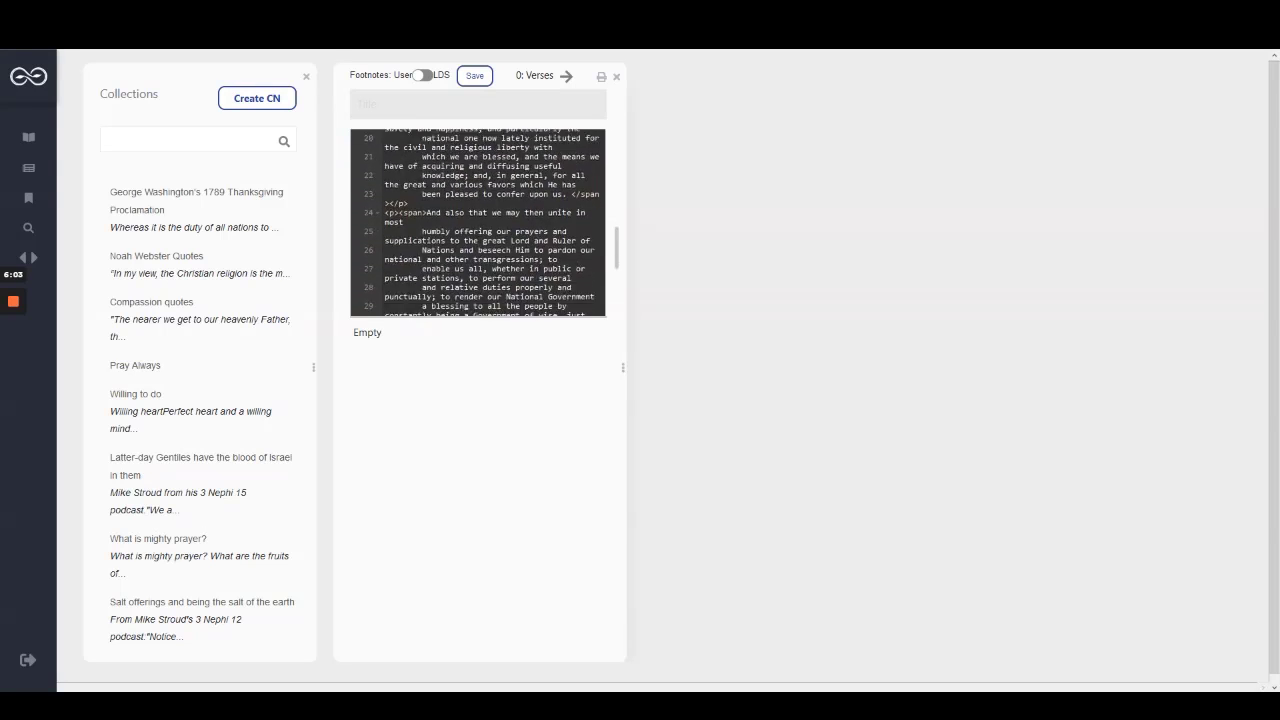
scroll(478, 222, down, 4)
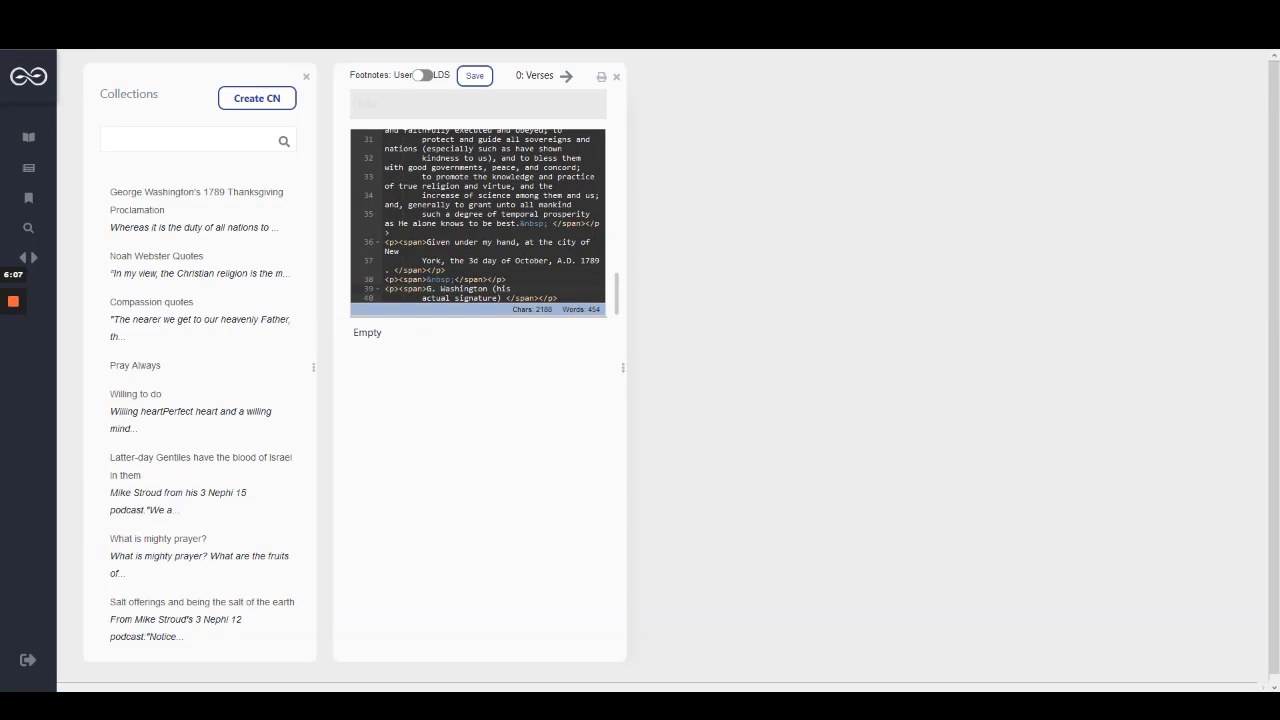
scroll(478, 222, up, 10)
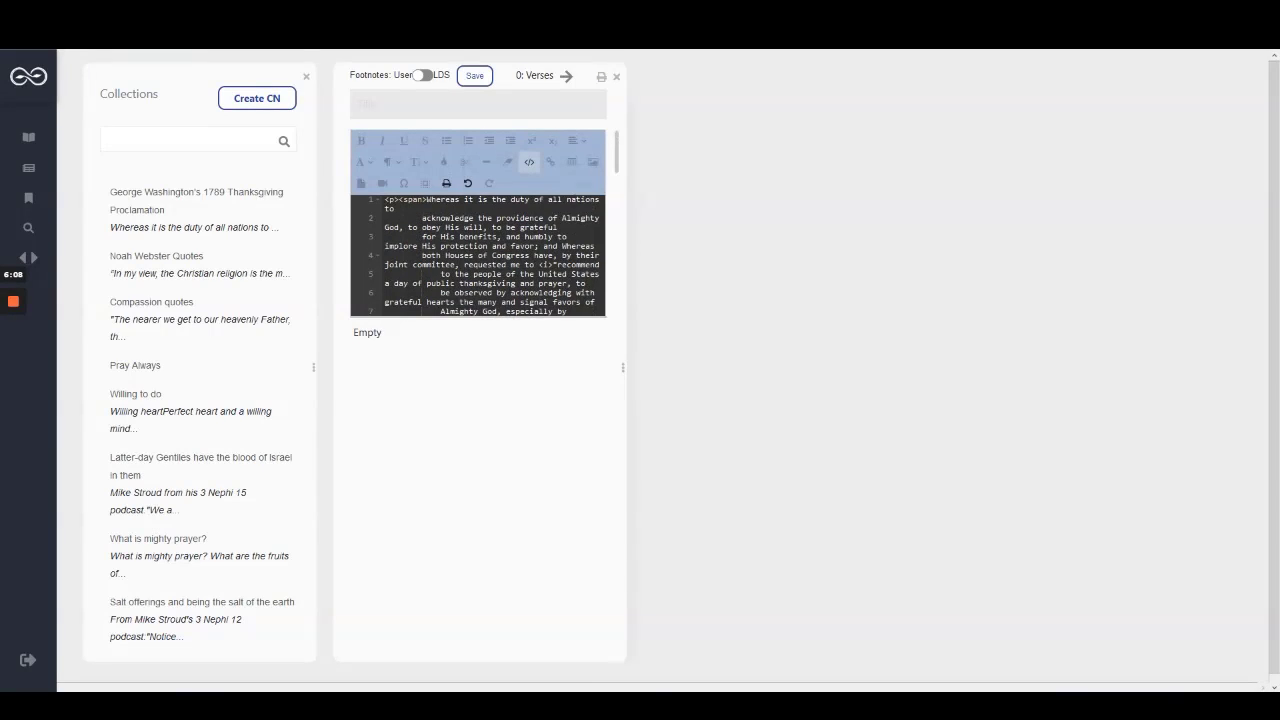
click(529, 162)
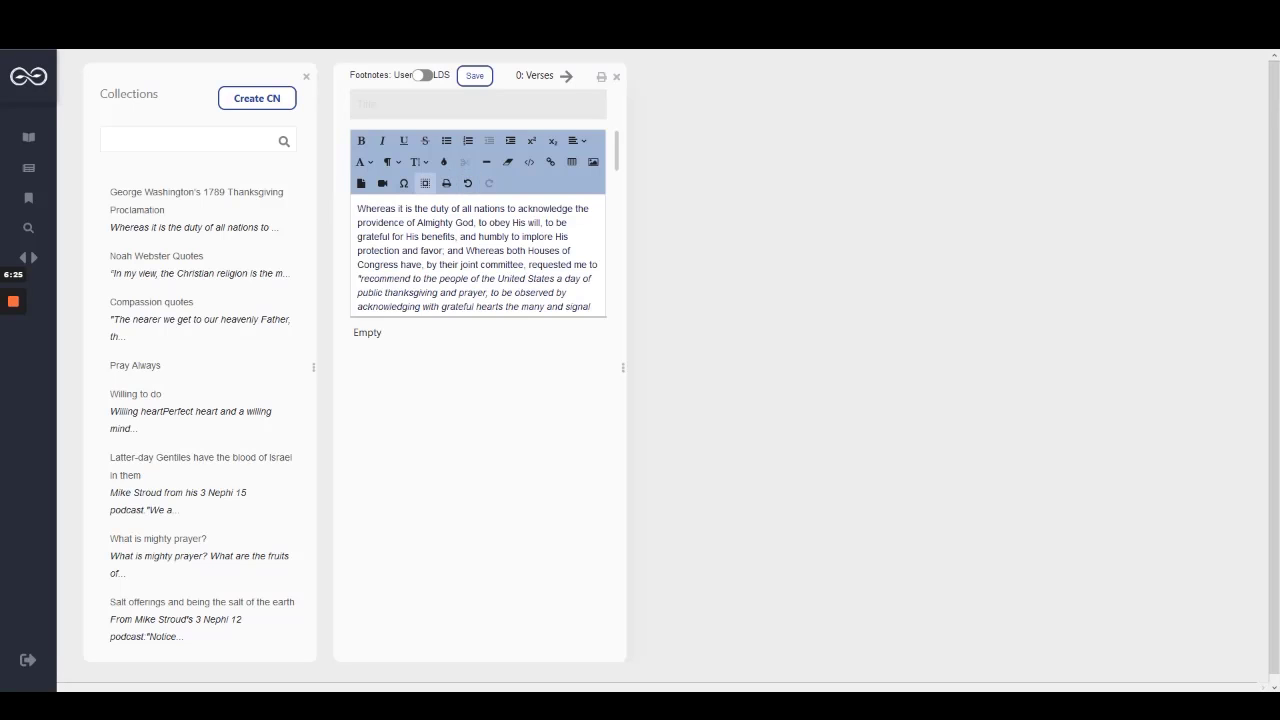
Select all of the note's text and clear its formatting.
click(425, 183)
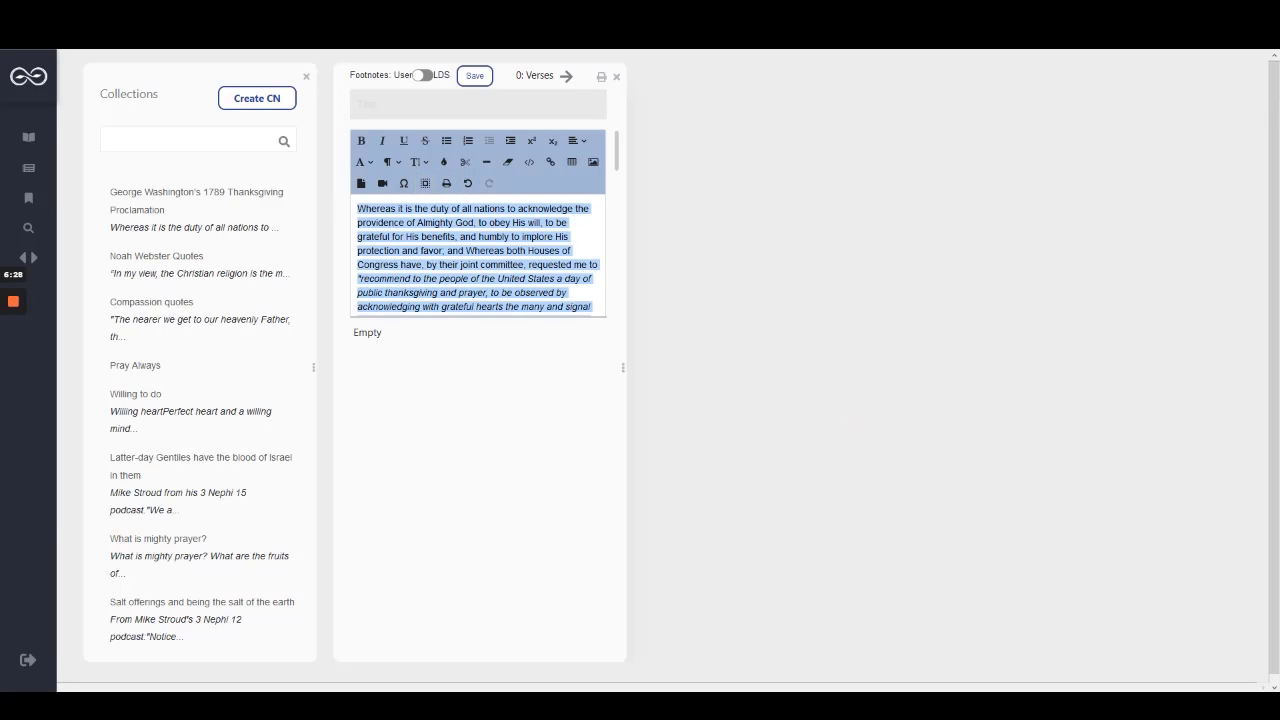
click(489, 222)
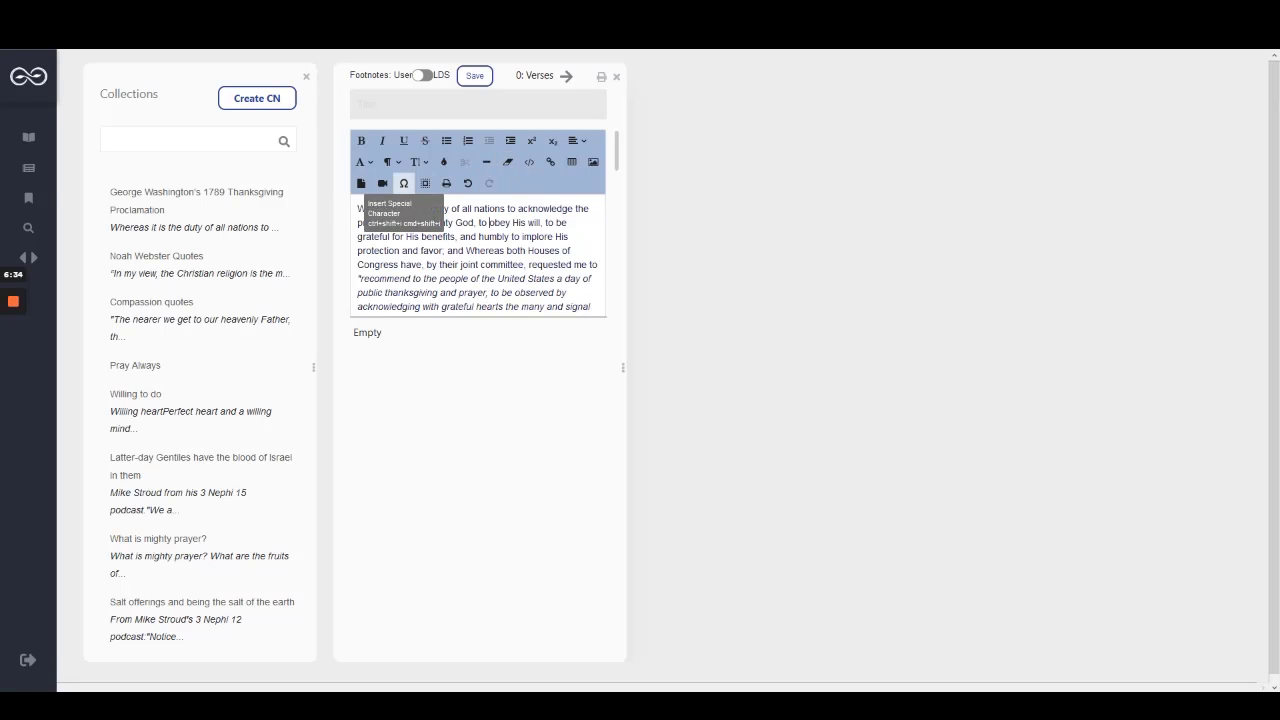
click(425, 183)
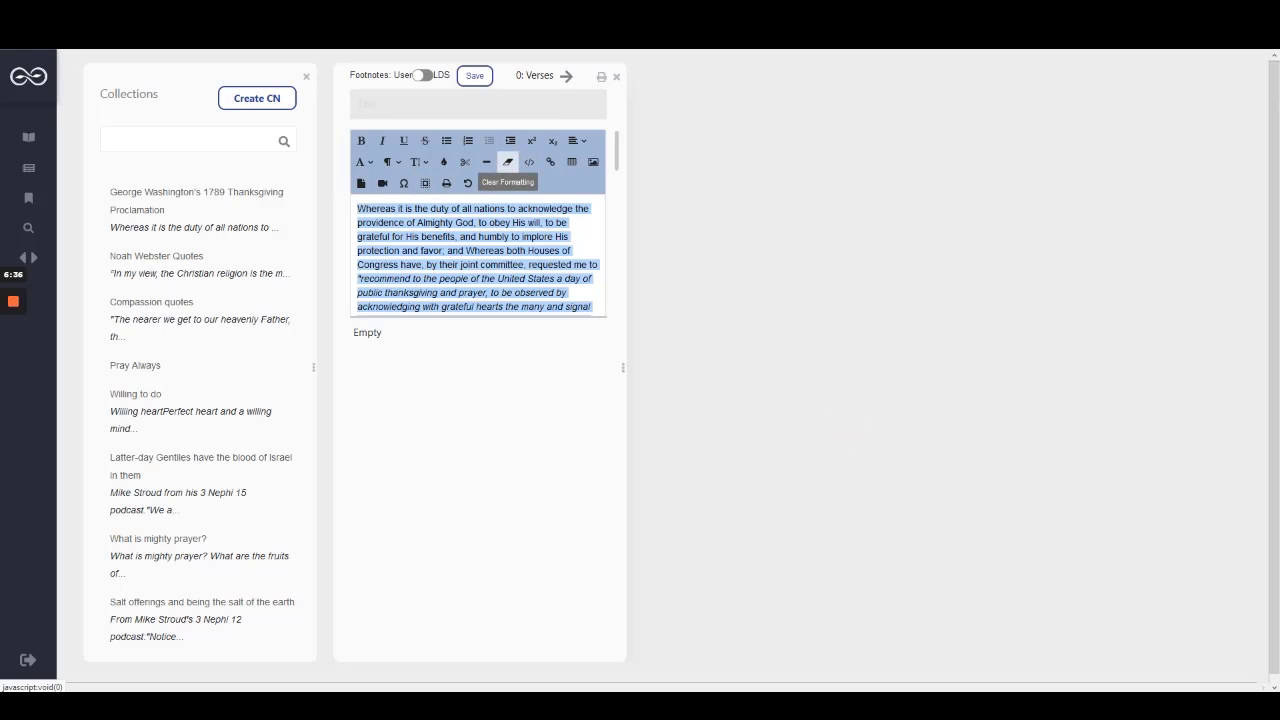
click(508, 162)
click(437, 278)
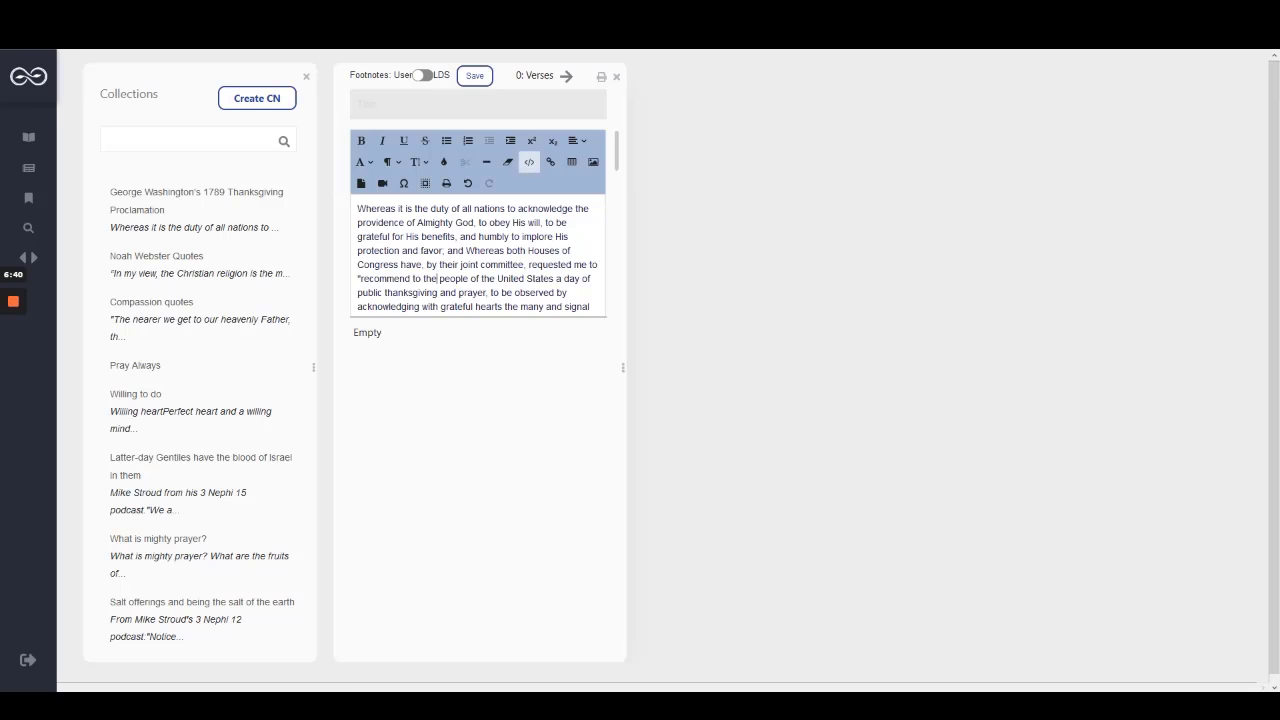
Check the HTML source of the text with cleared formatting and switch back to the formatted view.
click(529, 162)
scroll(478, 222, down, 10)
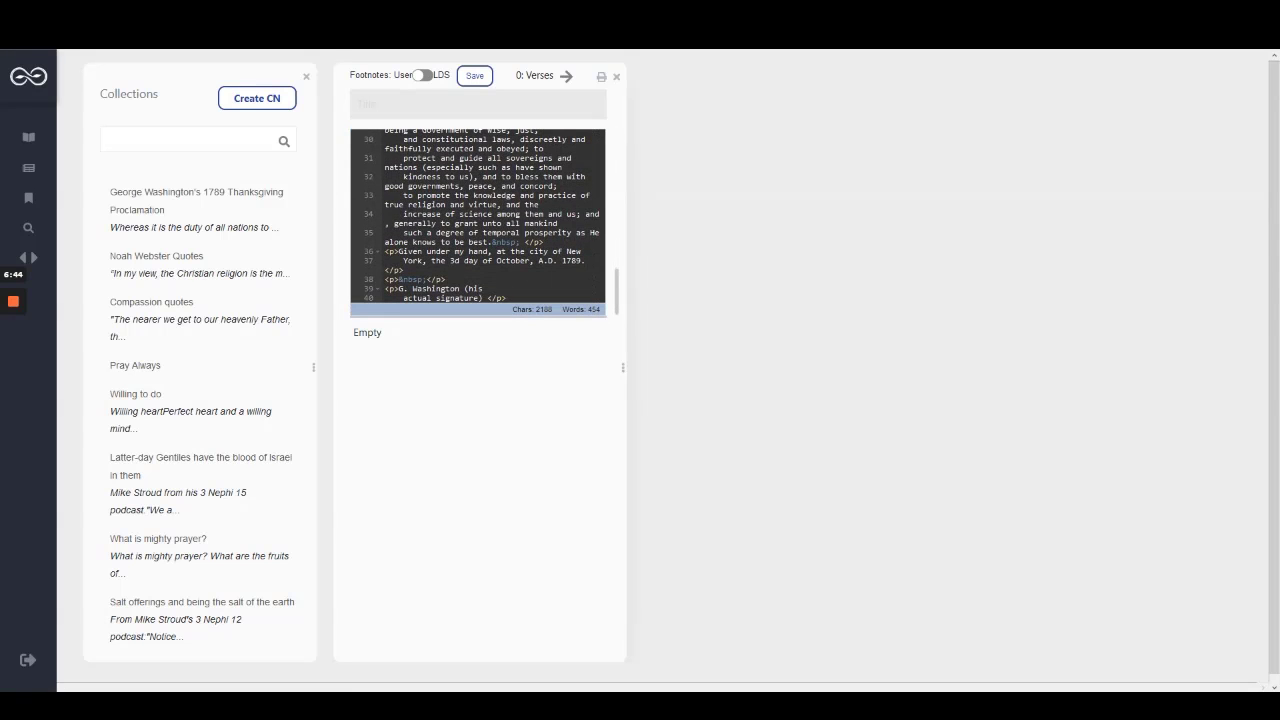
scroll(478, 222, up, 10)
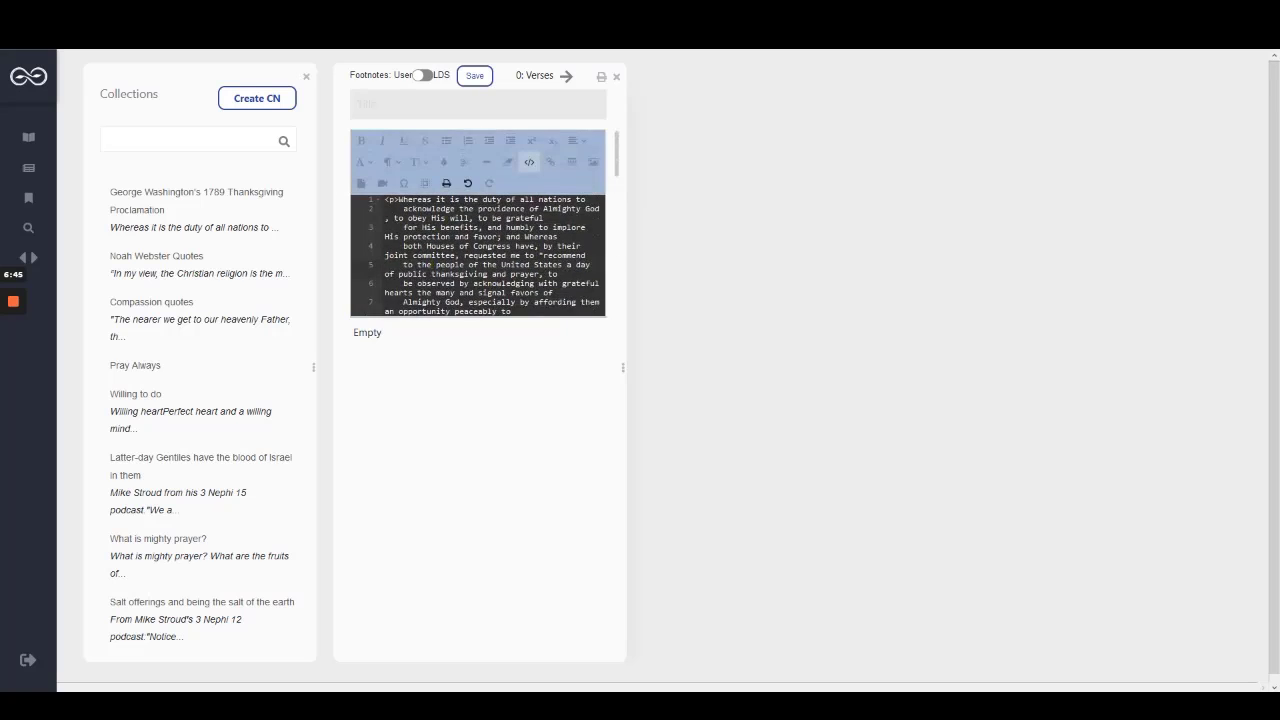
click(529, 162)
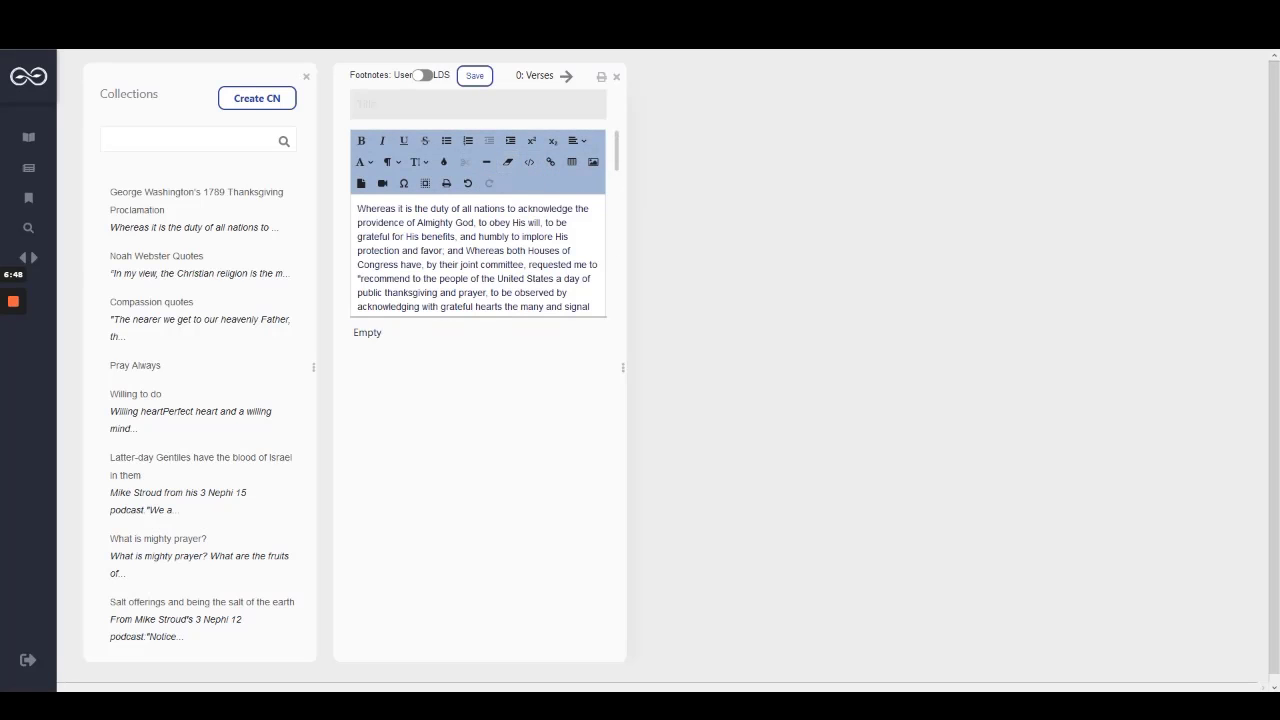